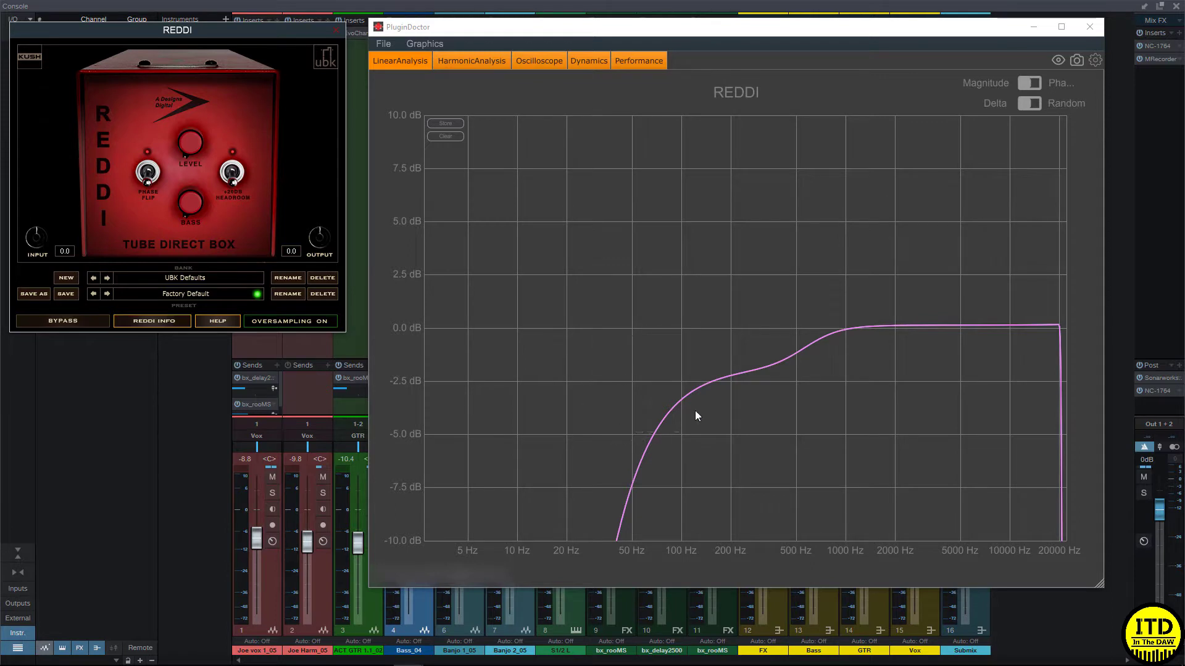
Show REDDI's harmonic analysis and compare it with the plugin bypassed and active.
{"action": "left_click", "coordinate": [475, 64]}
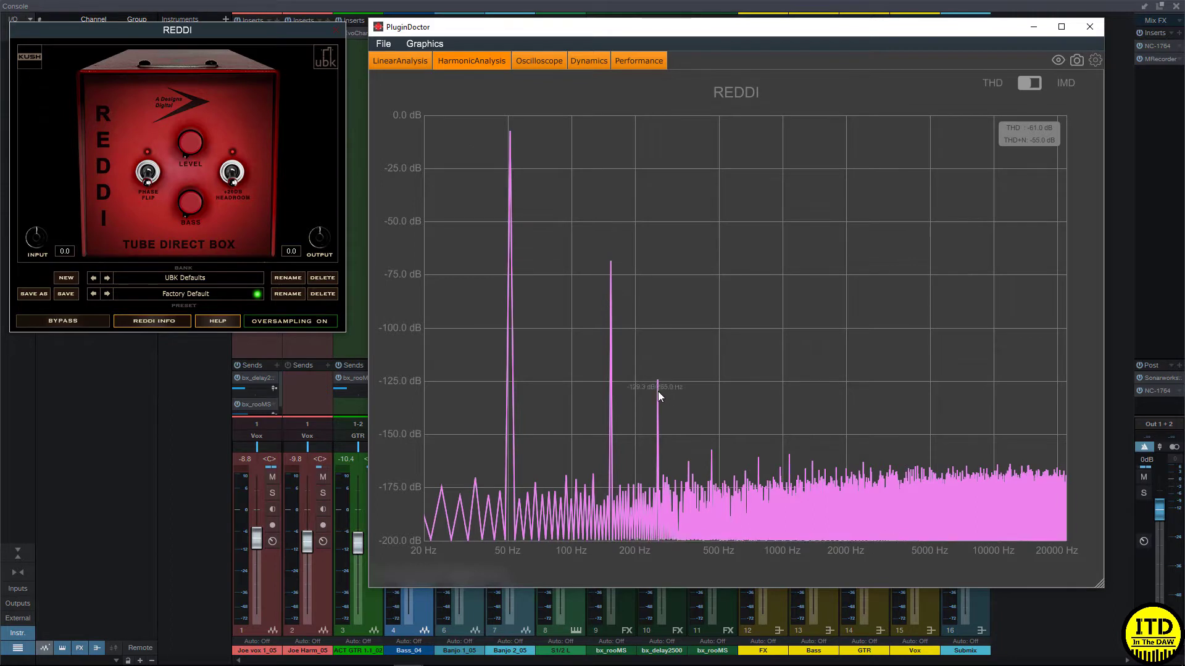
{"action": "left_click", "coordinate": [79, 321]}
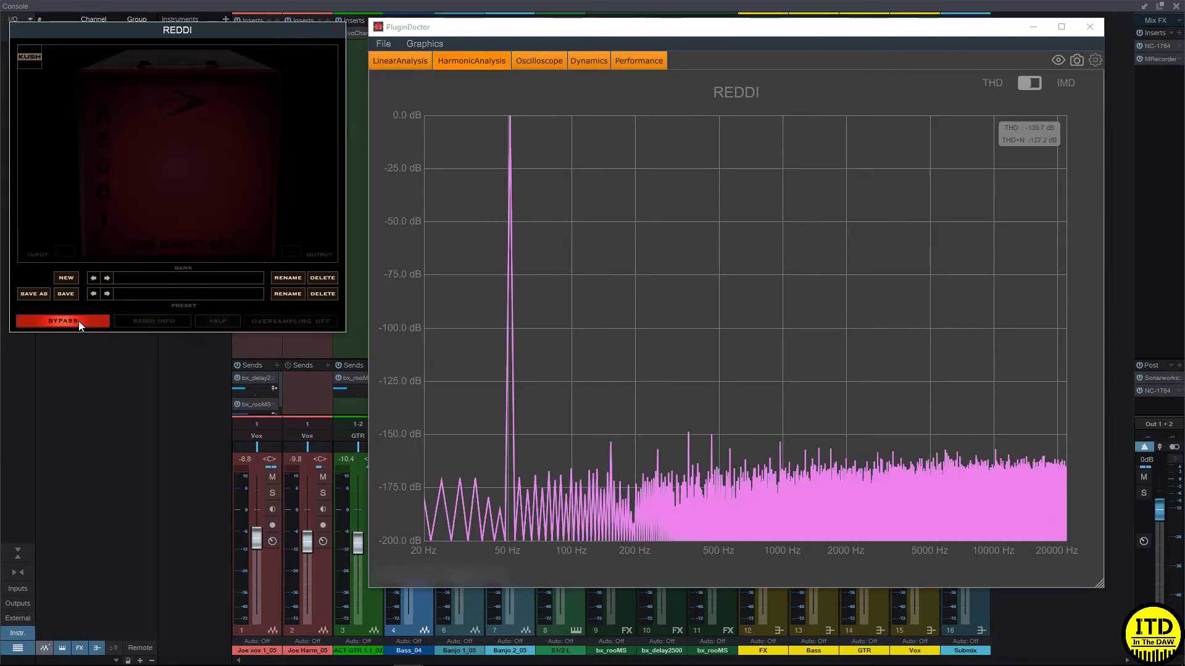
{"action": "left_click", "coordinate": [79, 321]}
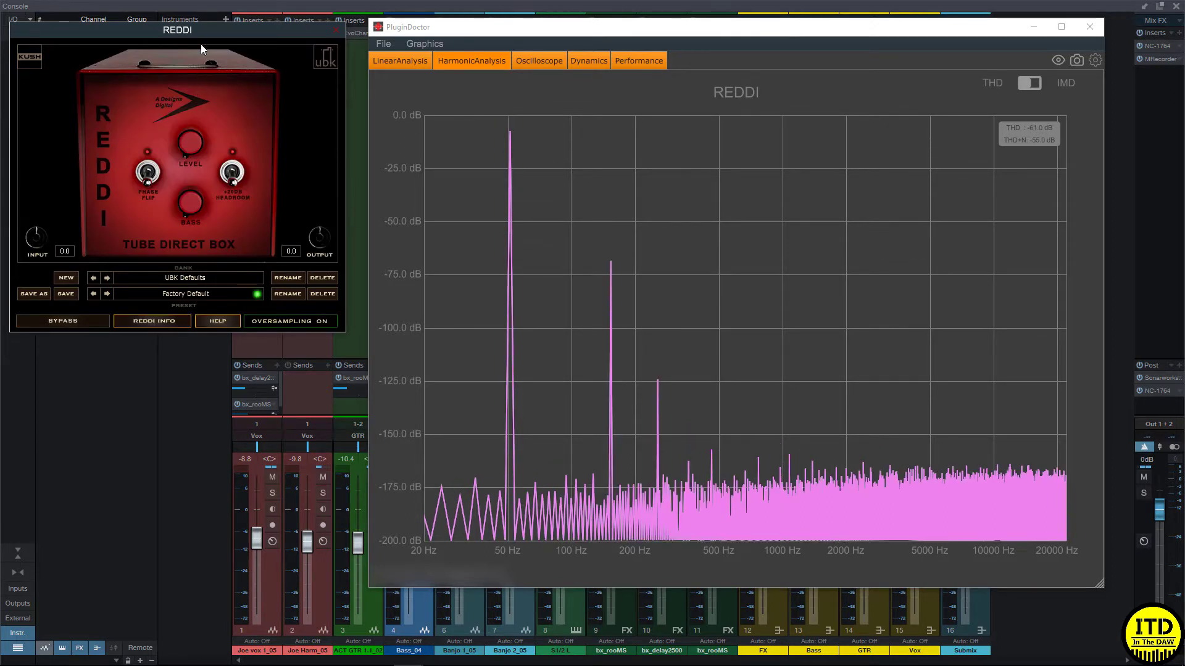
Compare REDDI's harmonics at several Level settings up to maximum, and with the extra headroom switched on.
{"action": "left_click_drag", "start_coordinate": [187, 148], "coordinate": [196, 65]}
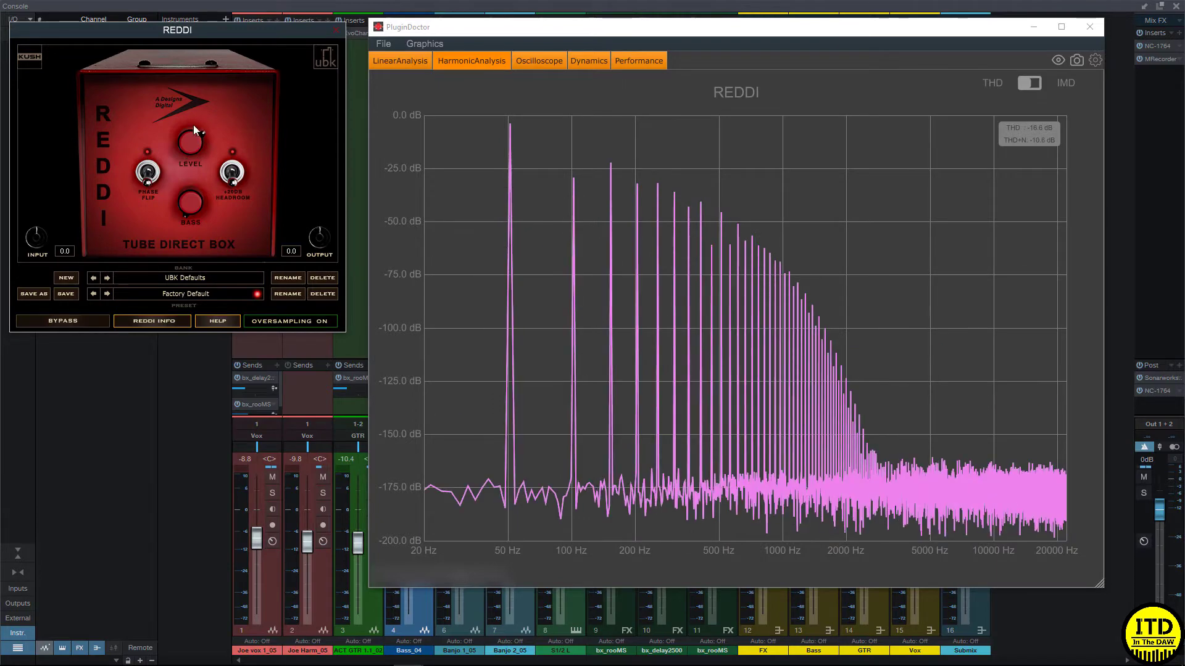
{"action": "left_click_drag", "start_coordinate": [194, 124], "coordinate": [195, 161]}
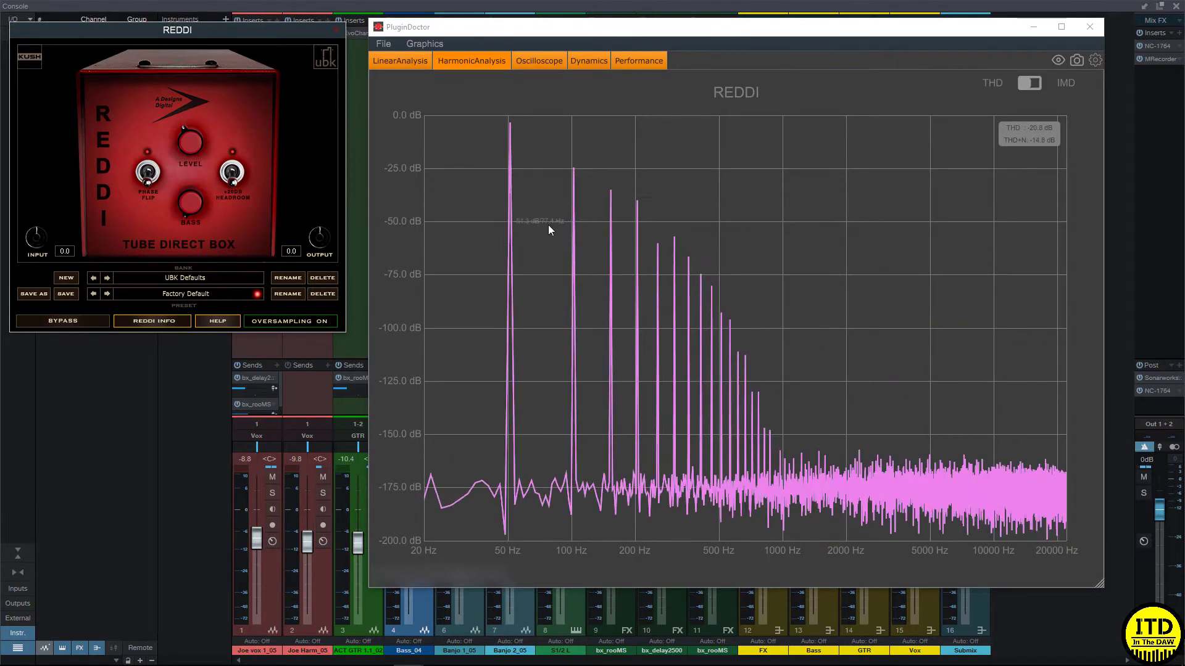
{"action": "left_click_drag", "start_coordinate": [176, 146], "coordinate": [397, 183]}
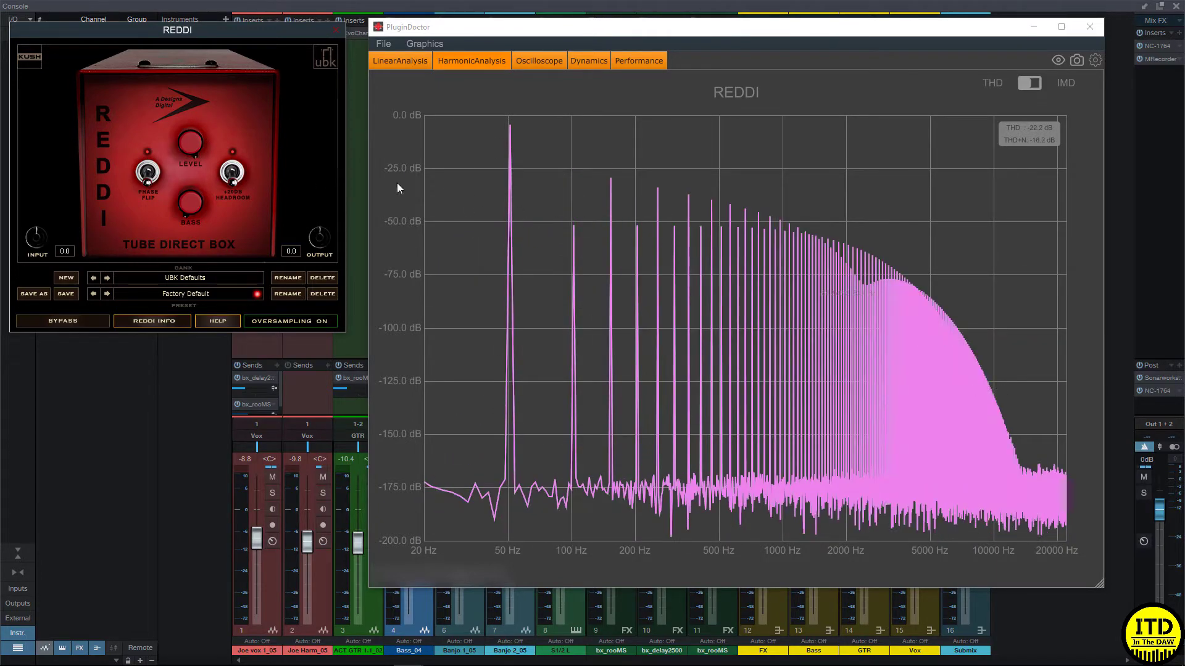
{"action": "left_click", "coordinate": [233, 174]}
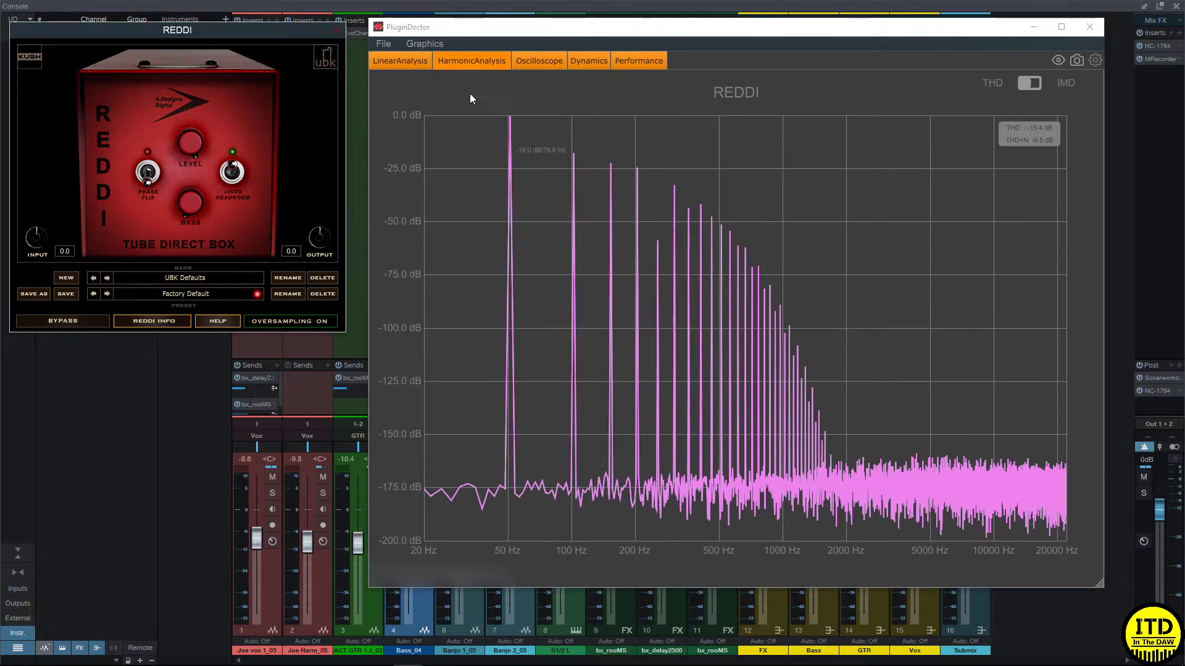
Check REDDI's linear frequency response with the extra headroom switched off and Level lowered from maximum to minimum.
{"action": "left_click", "coordinate": [406, 60]}
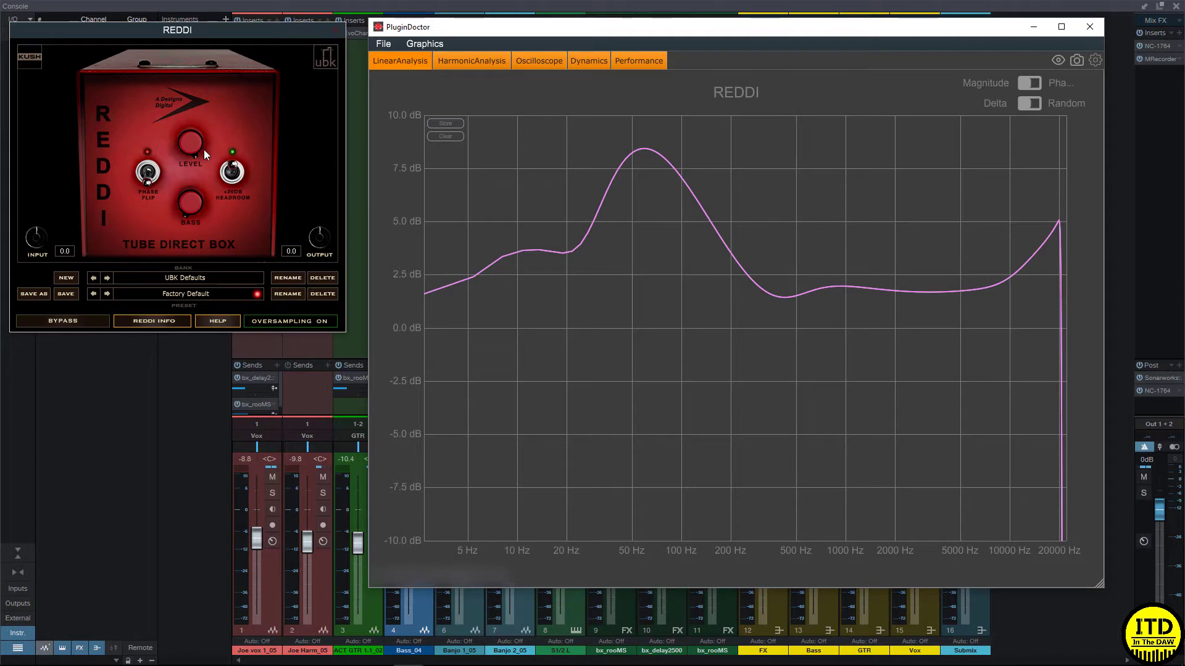
{"action": "left_click", "coordinate": [232, 172]}
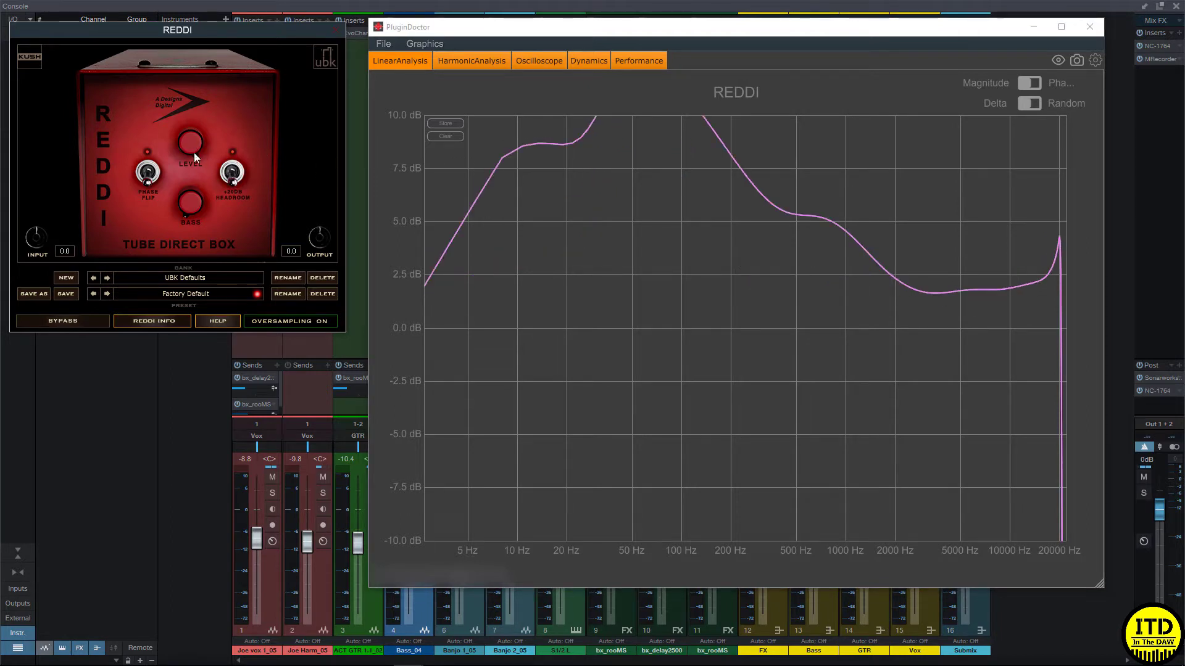
{"action": "left_click_drag", "start_coordinate": [194, 153], "coordinate": [258, 327]}
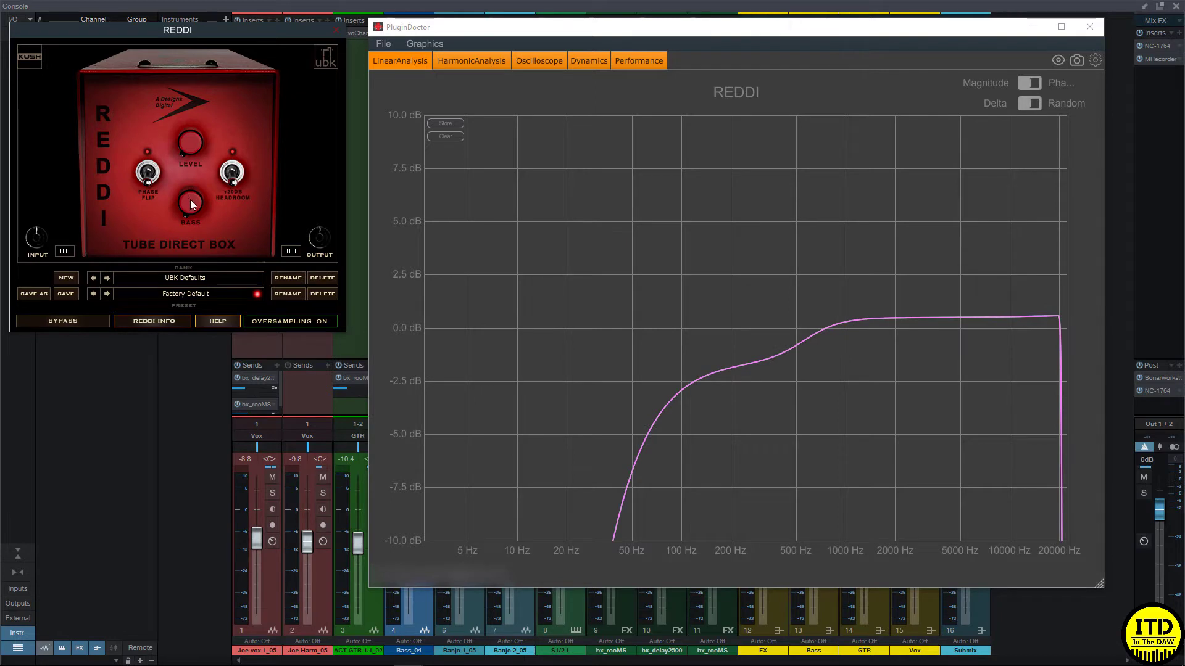
Sweep REDDI's Bass control up to maximum and back to minimum against the frequency response, leaving the input gain at 0.0.
{"action": "left_click_drag", "start_coordinate": [190, 207], "coordinate": [223, 5]}
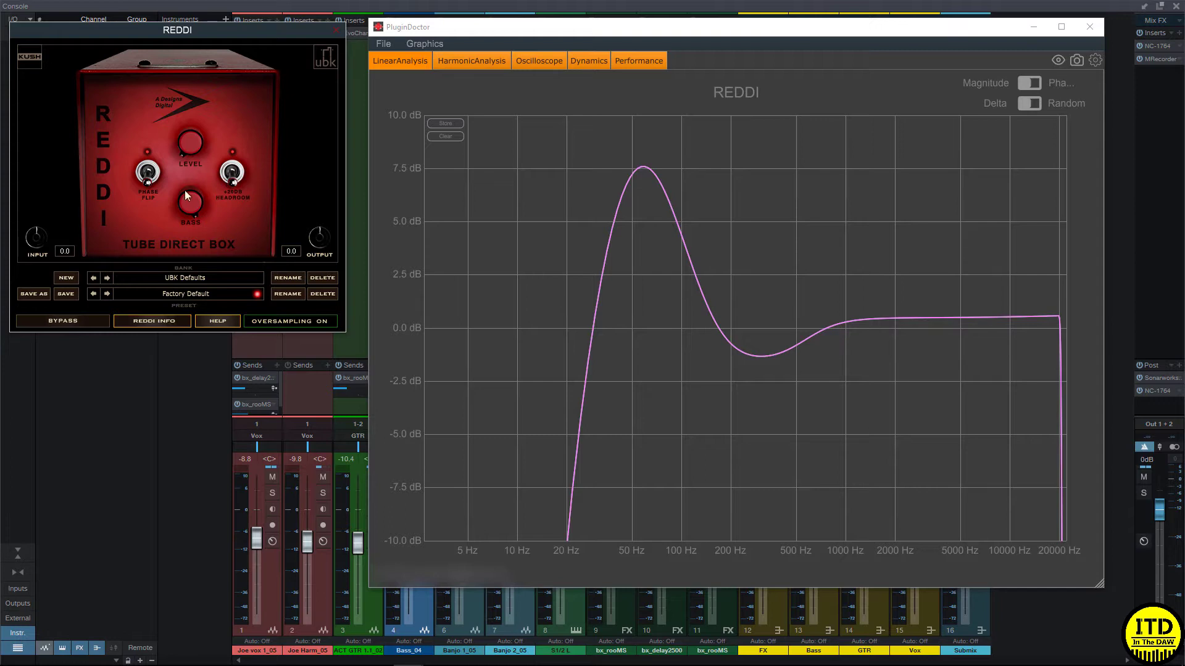
{"action": "left_click_drag", "start_coordinate": [43, 239], "coordinate": [36, 192]}
{"action": "double_click", "coordinate": [42, 240]}
{"action": "left_click_drag", "start_coordinate": [189, 207], "coordinate": [220, 299]}
{"action": "left_click_drag", "start_coordinate": [188, 209], "coordinate": [205, 320]}
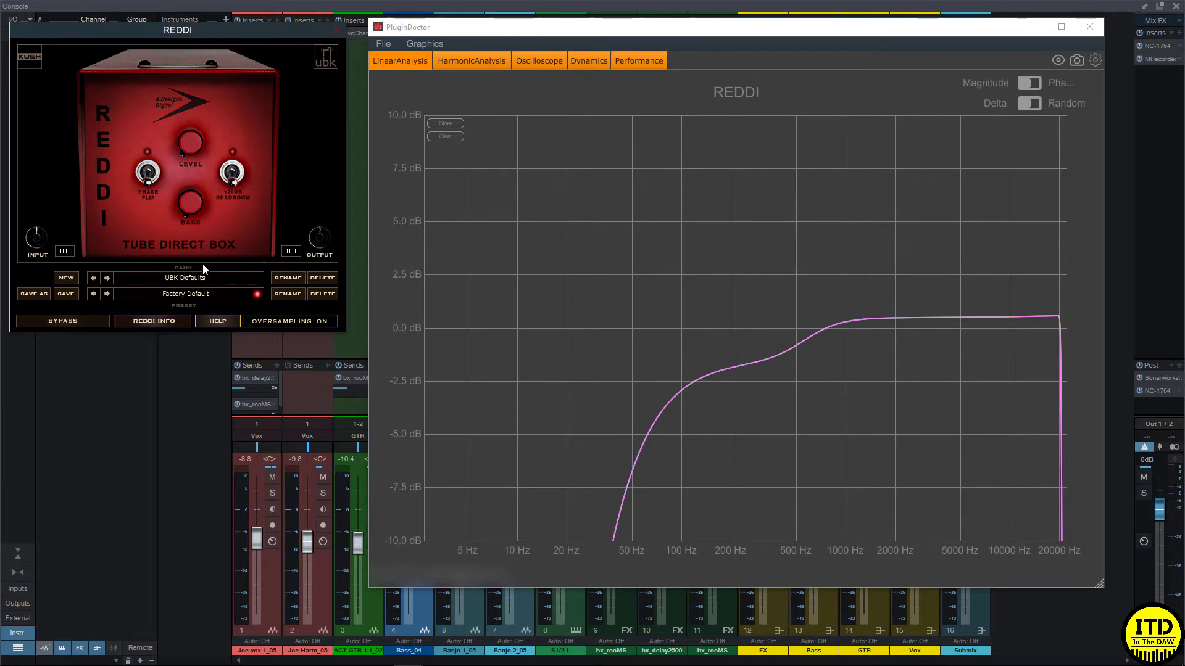
Set REDDI's Bass control to about its midpoint and check the resulting harmonic analysis.
{"action": "left_click_drag", "start_coordinate": [192, 203], "coordinate": [197, 164]}
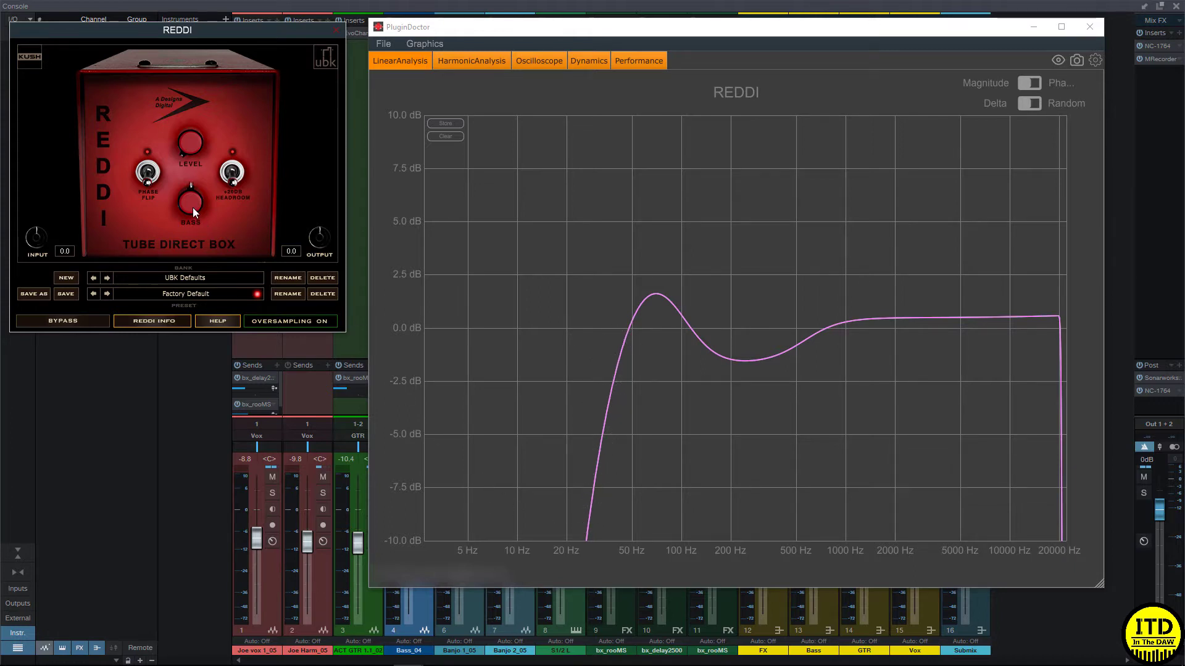
{"action": "scroll", "coordinate": [193, 207], "scroll_direction": "up", "scroll_amount": 2}
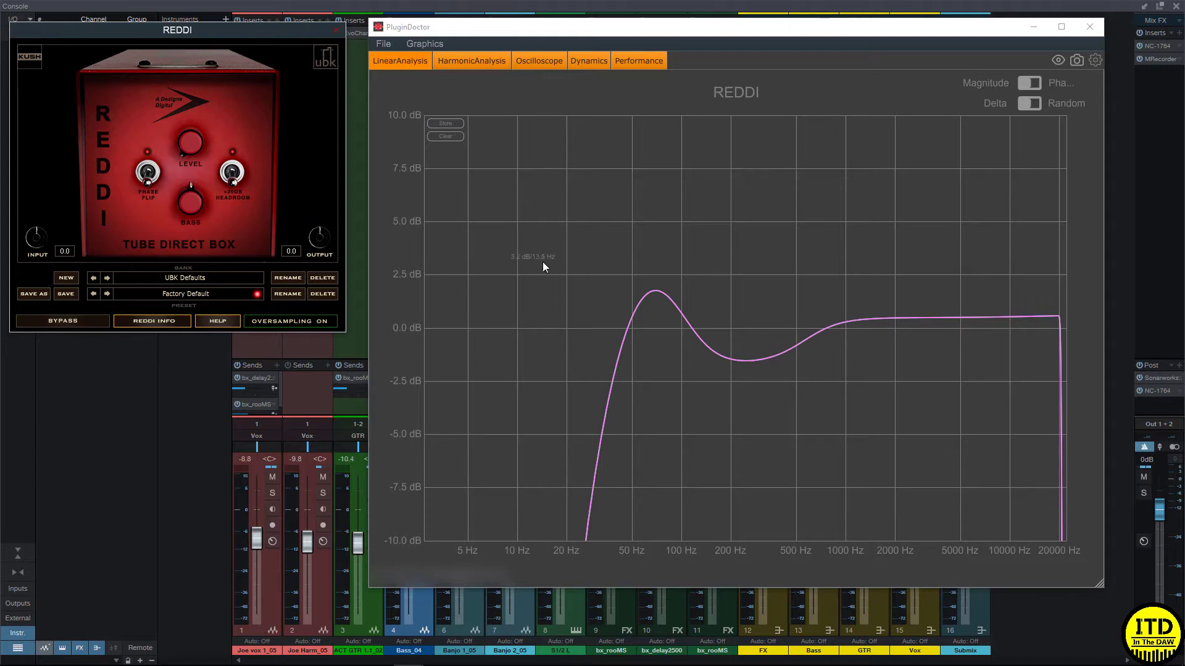
{"action": "left_click", "coordinate": [485, 60]}
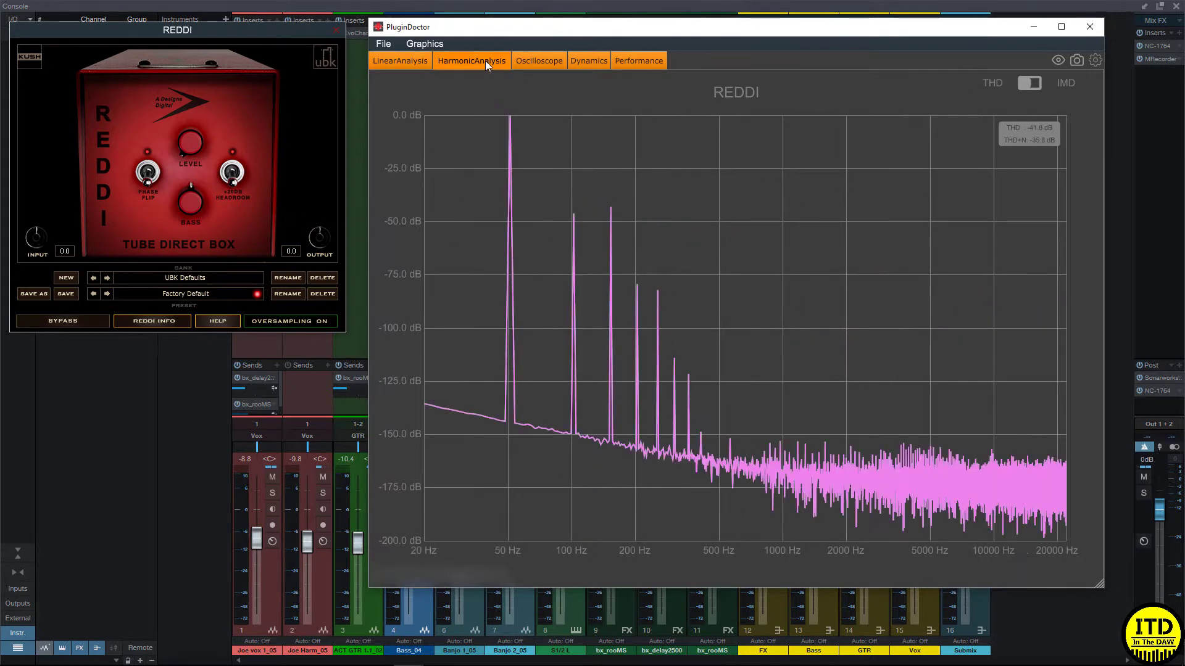
Show REDDI's output on the oscilloscope and compare the waveform with Phase Flip on and off.
{"action": "left_click", "coordinate": [539, 61]}
{"action": "left_click", "coordinate": [148, 173]}
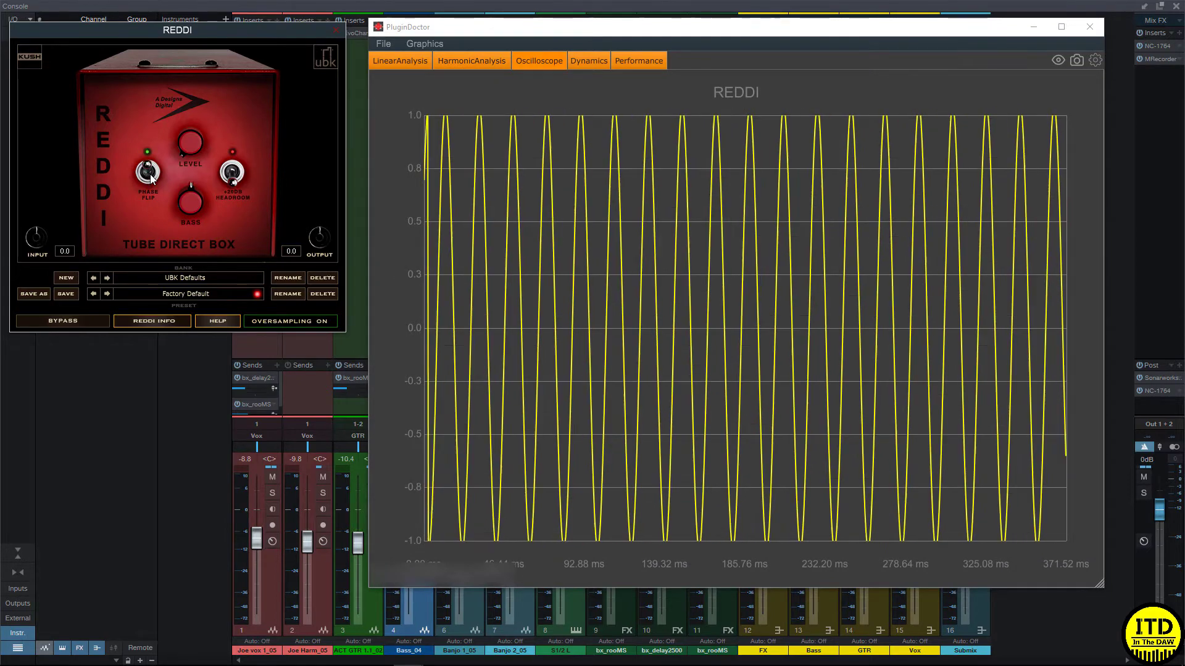
{"action": "left_click", "coordinate": [148, 173]}
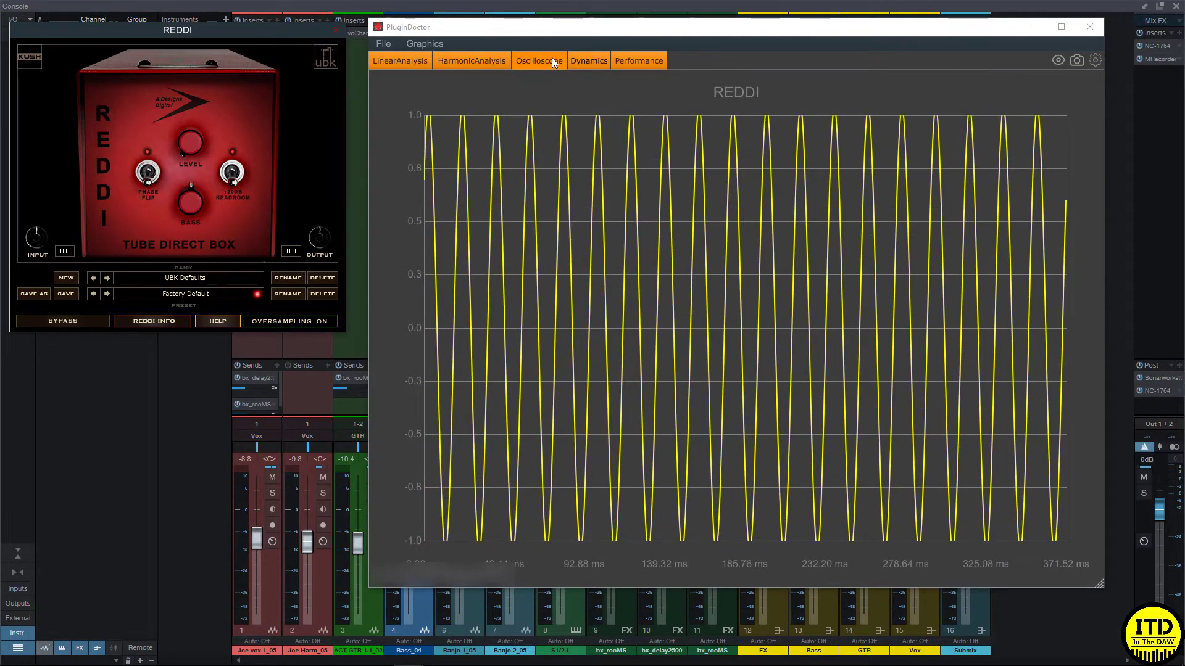
Show REDDI's dynamics ramp and compare it with the plugin bypassed and active.
{"action": "left_click", "coordinate": [595, 60]}
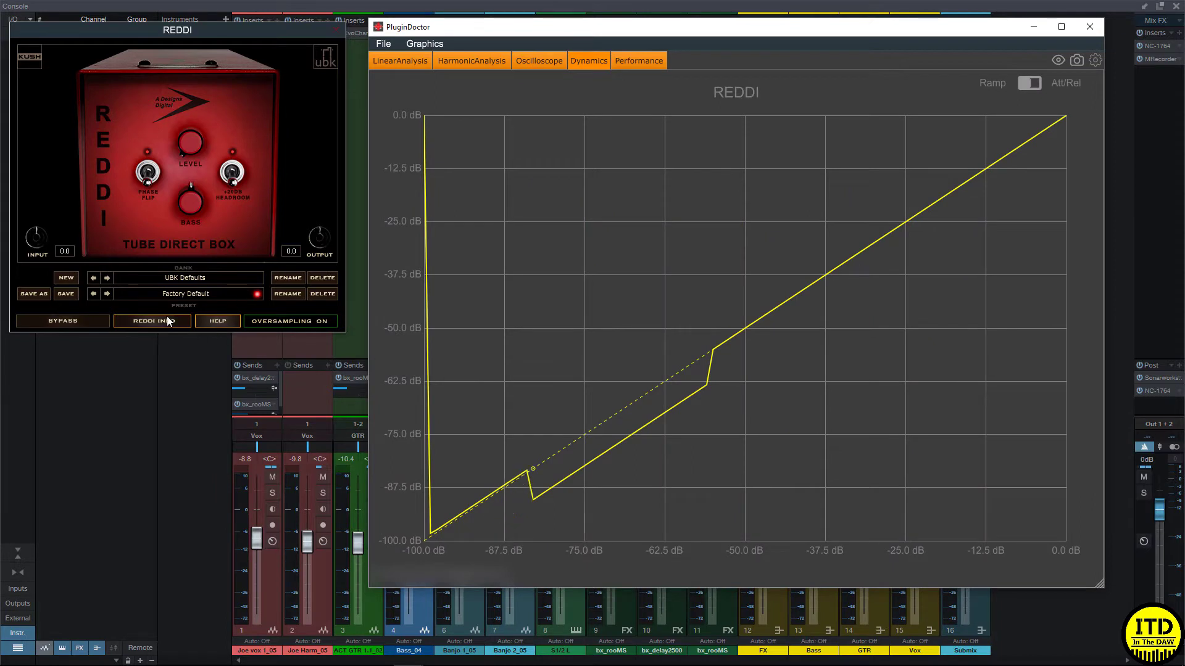
{"action": "left_click", "coordinate": [64, 324]}
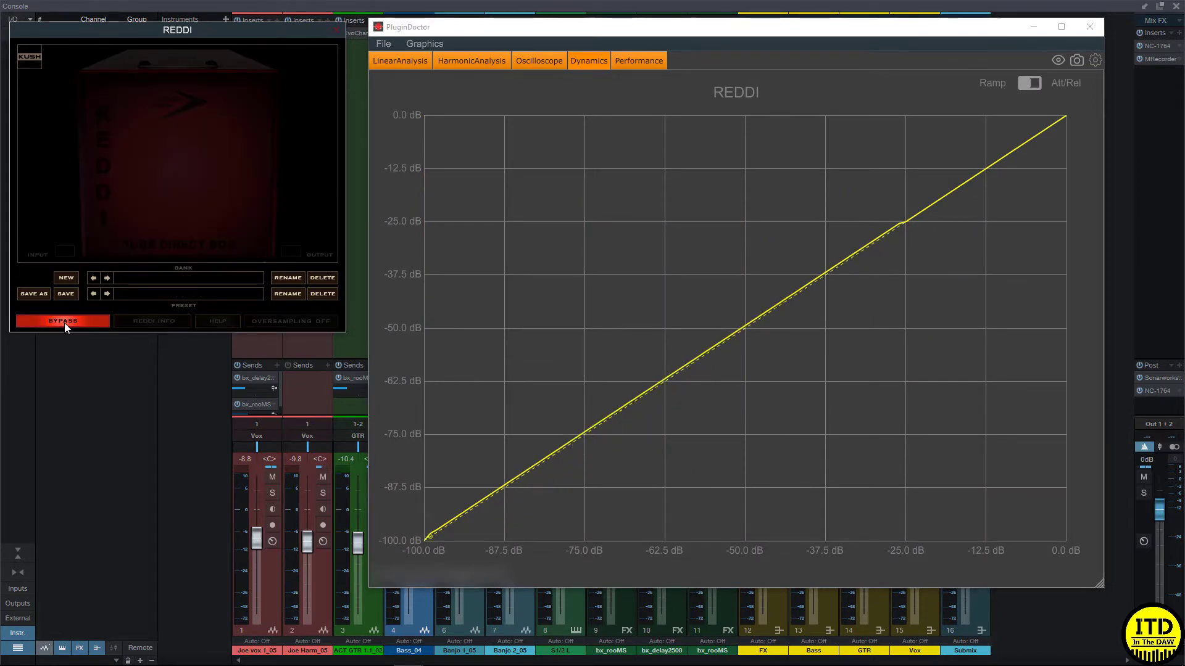
{"action": "left_click", "coordinate": [64, 323]}
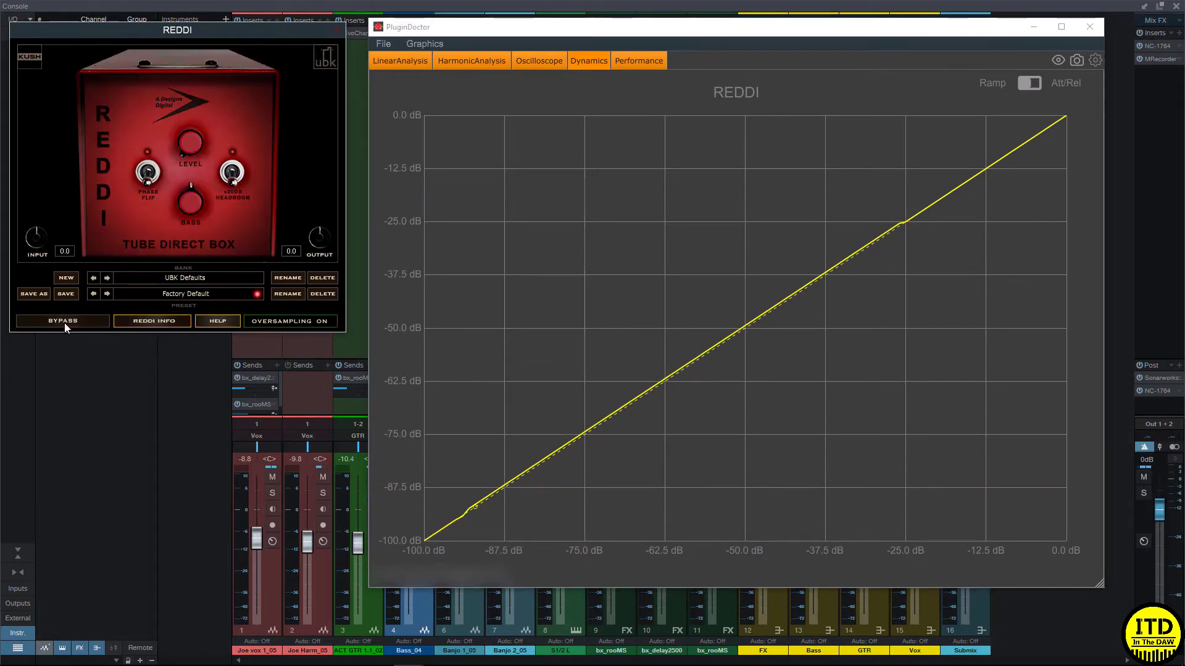
Return to REDDI's harmonic analysis for a last look and close the PluginDoctor window.
{"action": "left_click", "coordinate": [528, 61]}
{"action": "left_click", "coordinate": [471, 61]}
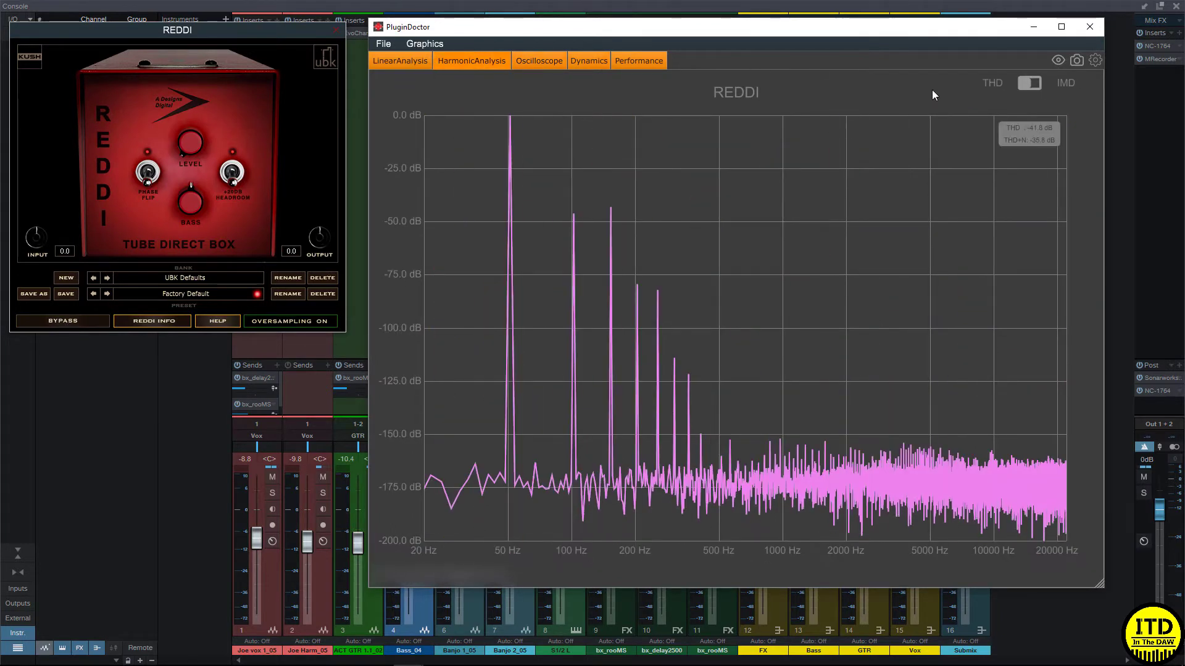
{"action": "left_click", "coordinate": [1090, 27]}
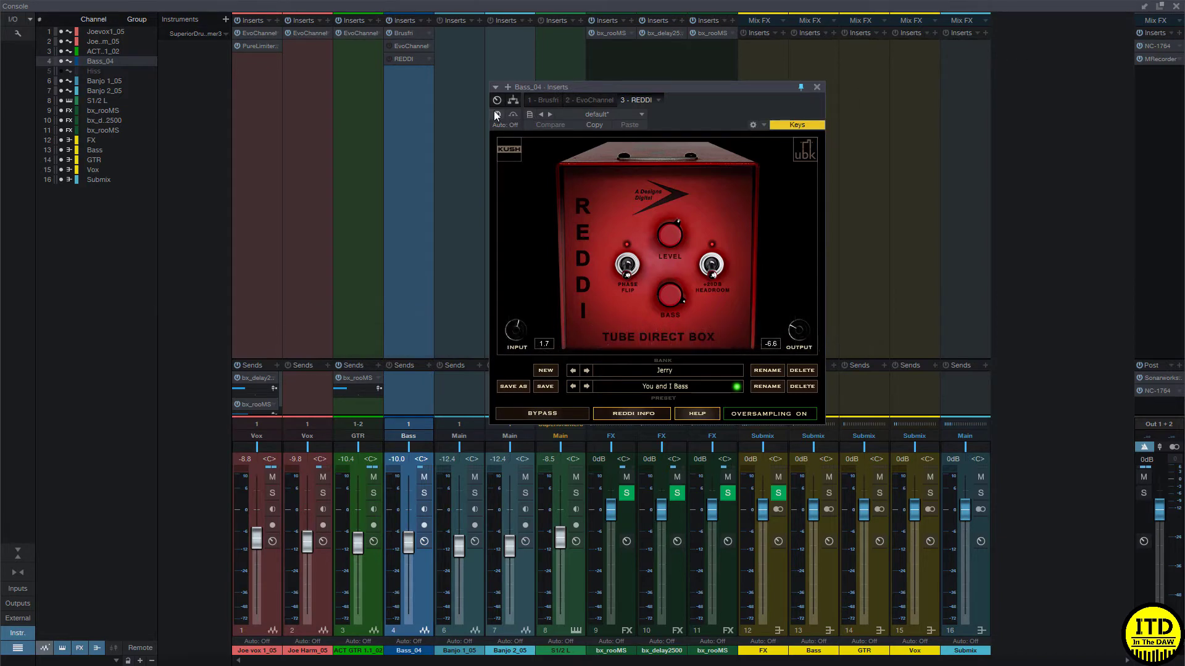
Switch from the console to the arrangement and place the playhead just before bar 15, ahead of the Bass_04 event.
{"action": "key", "text": "F3"}
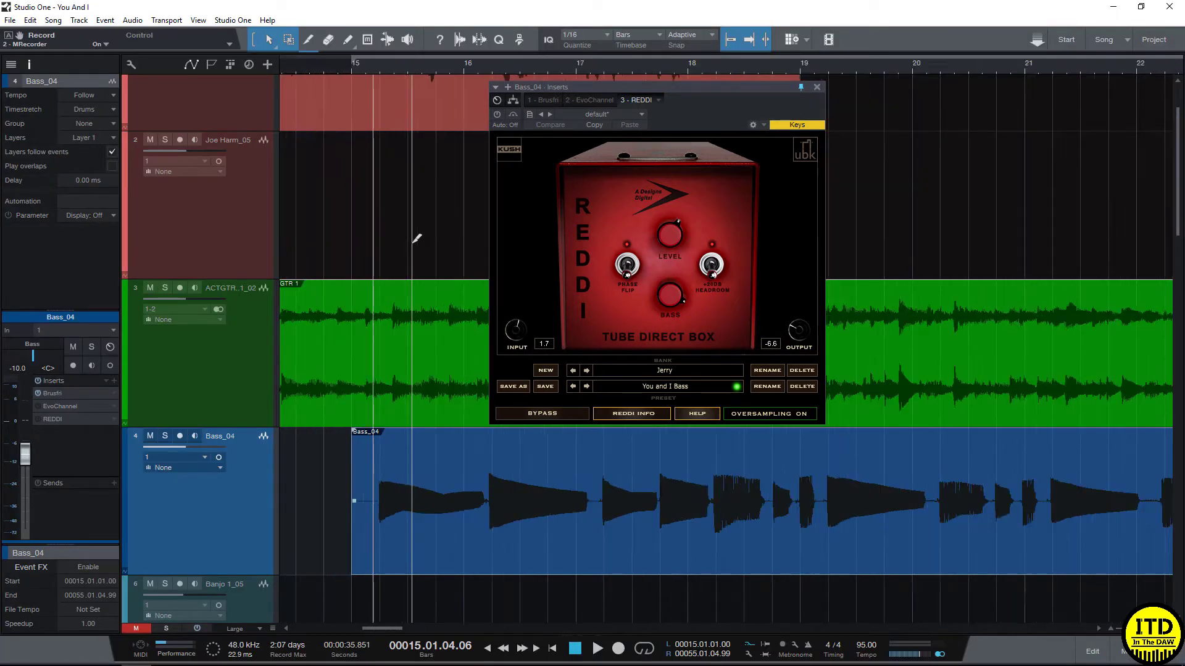
{"action": "scroll", "coordinate": [416, 238], "scroll_direction": "up", "scroll_amount": 5}
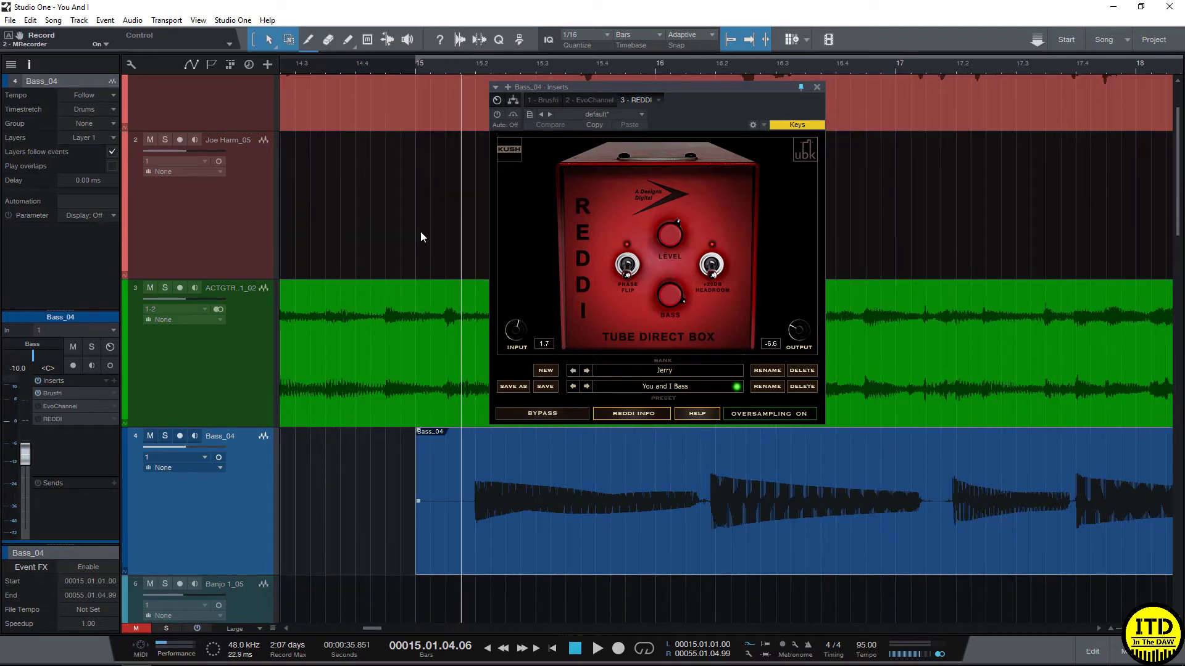
{"action": "left_click", "coordinate": [400, 221]}
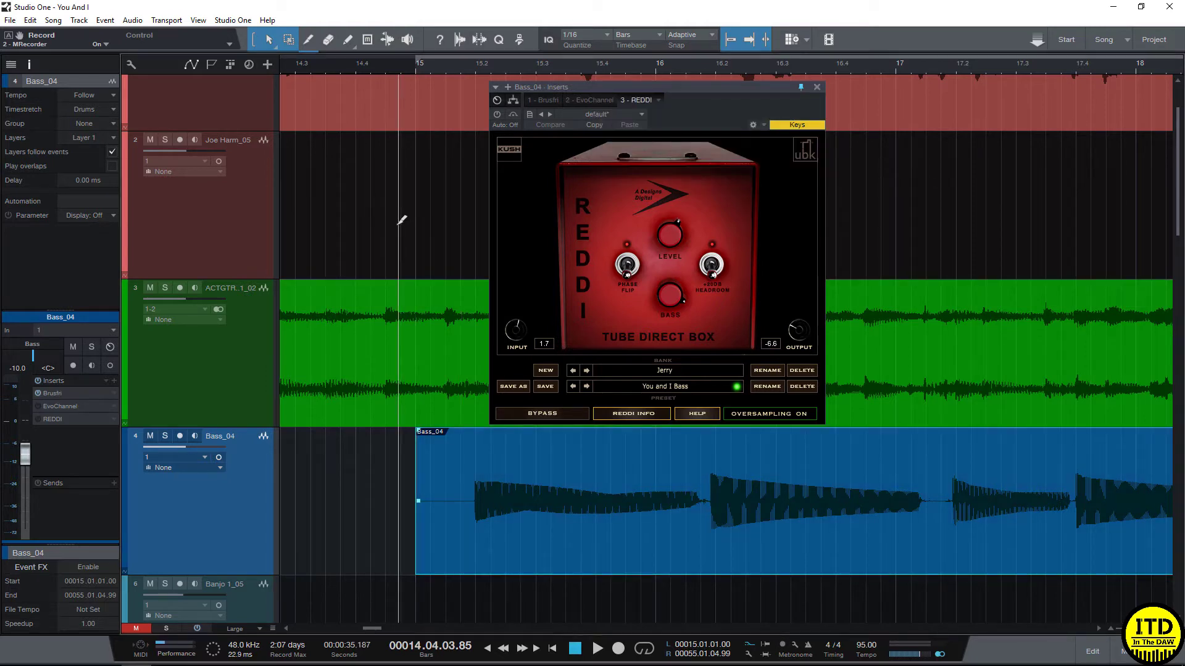
{"action": "scroll", "coordinate": [402, 219], "scroll_direction": "down", "scroll_amount": 5}
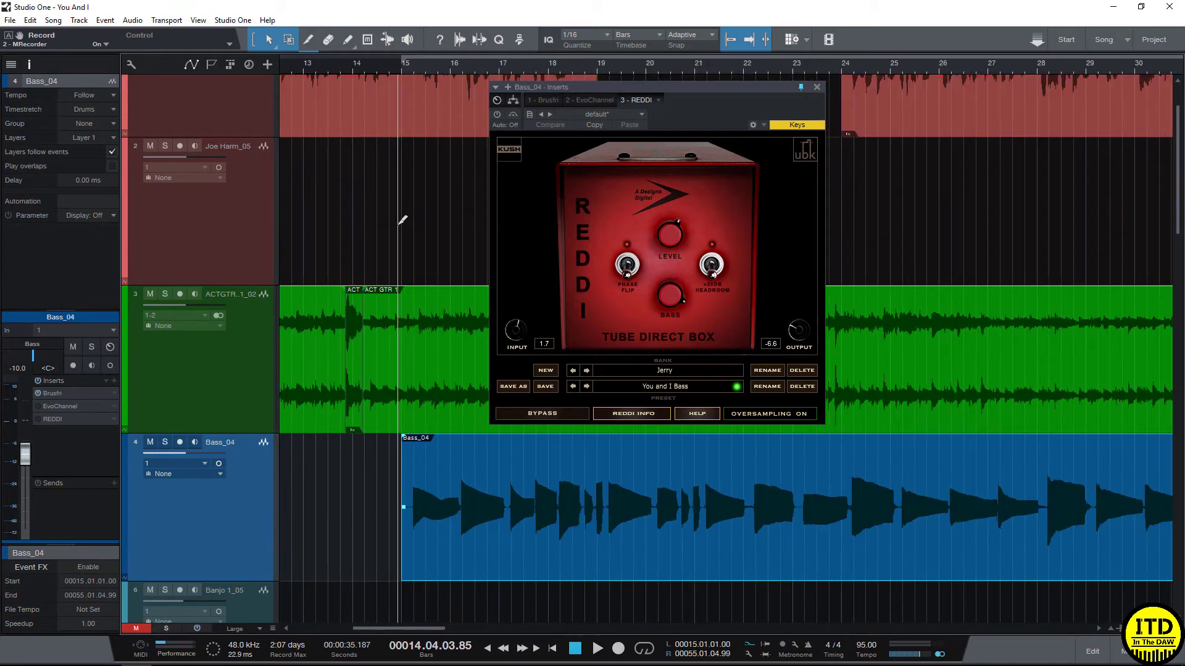
{"action": "scroll", "coordinate": [402, 214], "scroll_direction": "up", "scroll_amount": 1}
{"action": "left_click", "coordinate": [348, 202]}
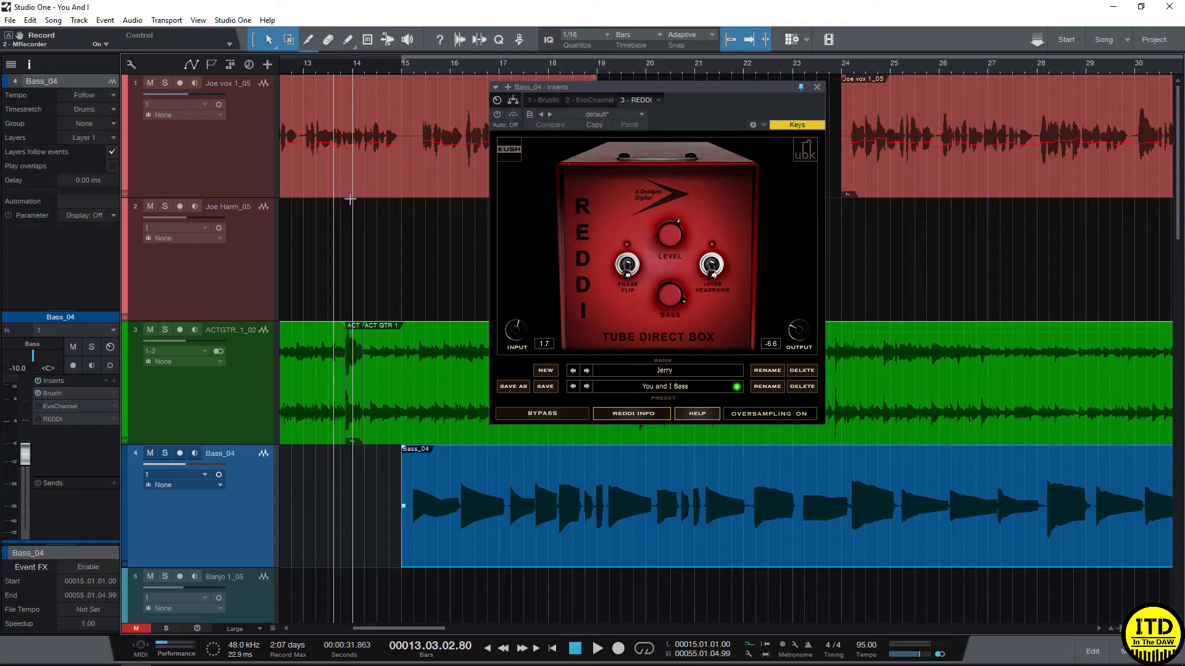
{"action": "left_click", "coordinate": [349, 199]}
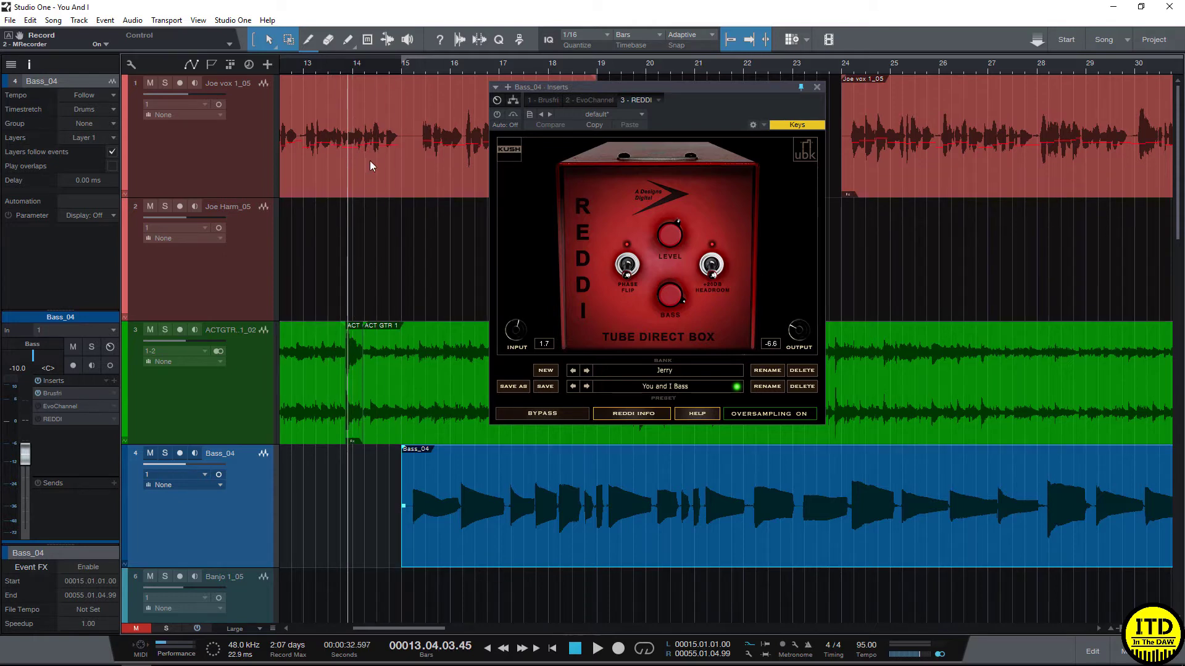
{"action": "left_click", "coordinate": [391, 287]}
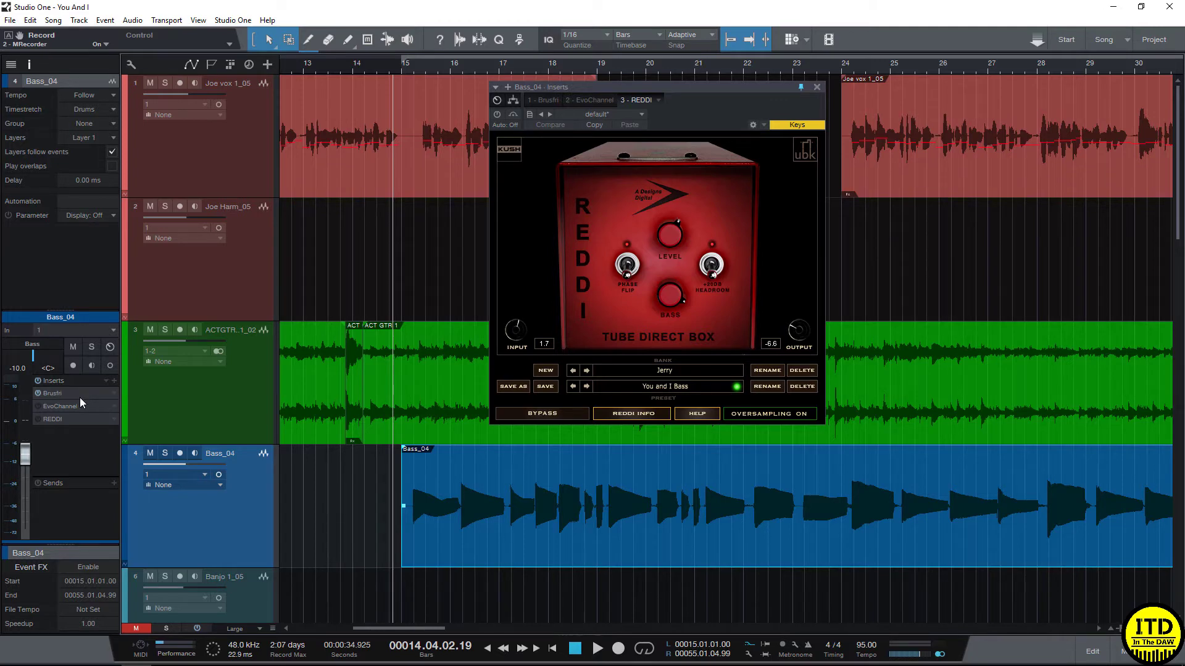
Solo the Bass_04 track while playing the song from just before bar 15, and stop playback.
{"action": "key", "text": "space"}
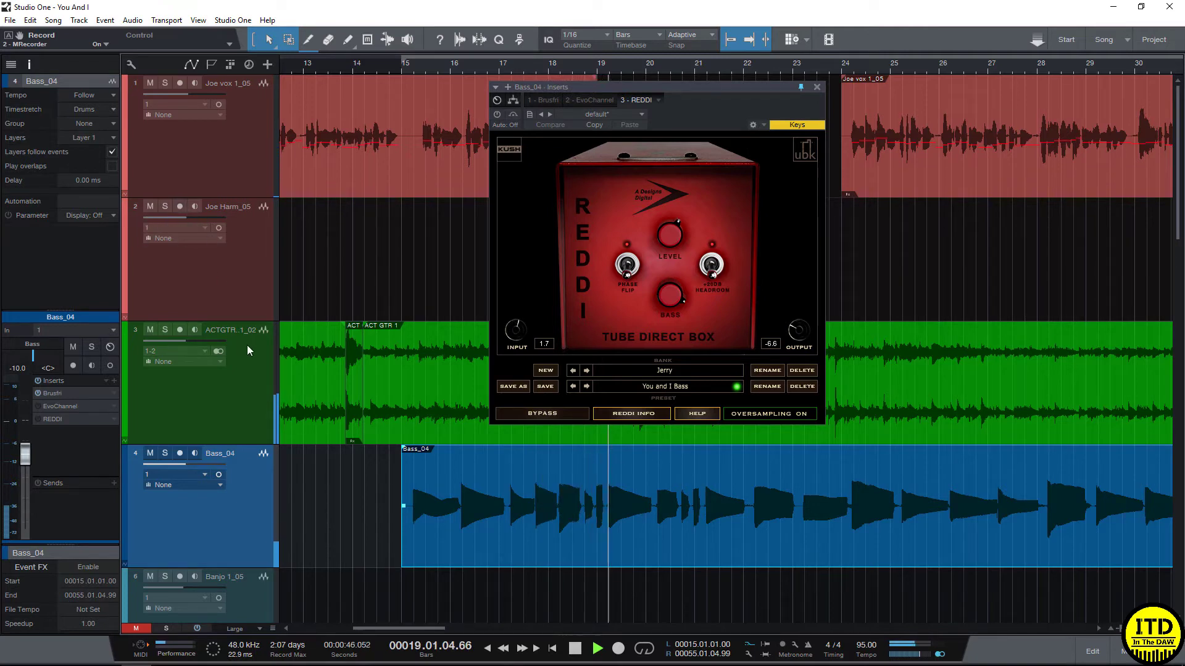
{"action": "key", "text": "s"}
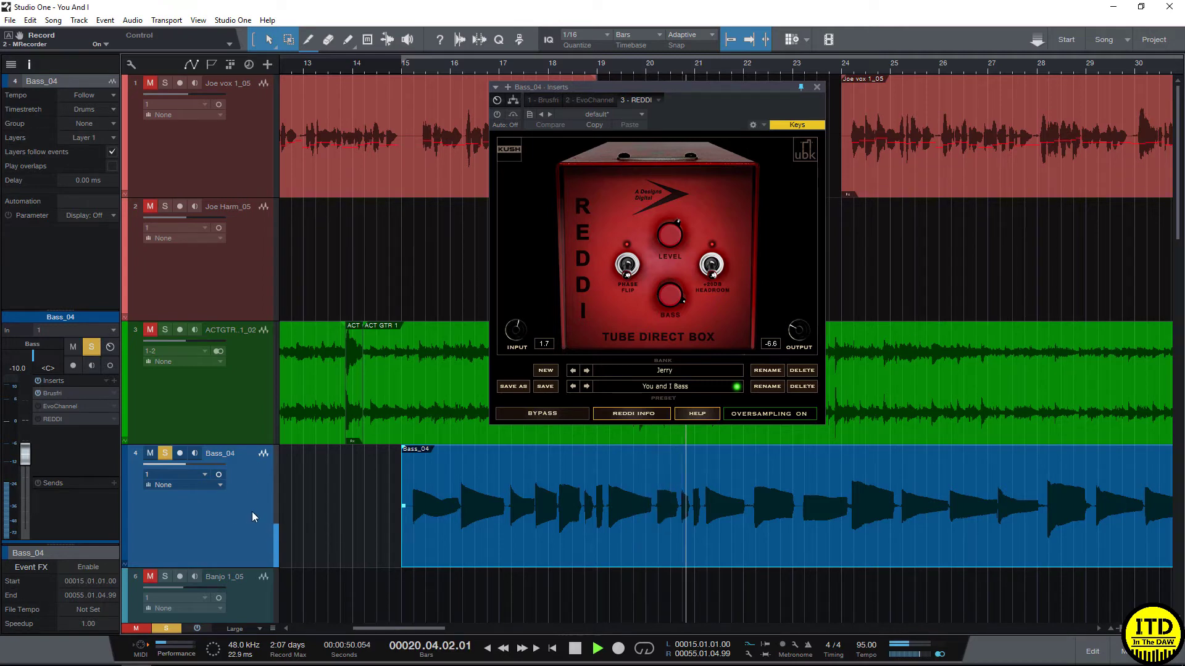
{"action": "key", "text": "space"}
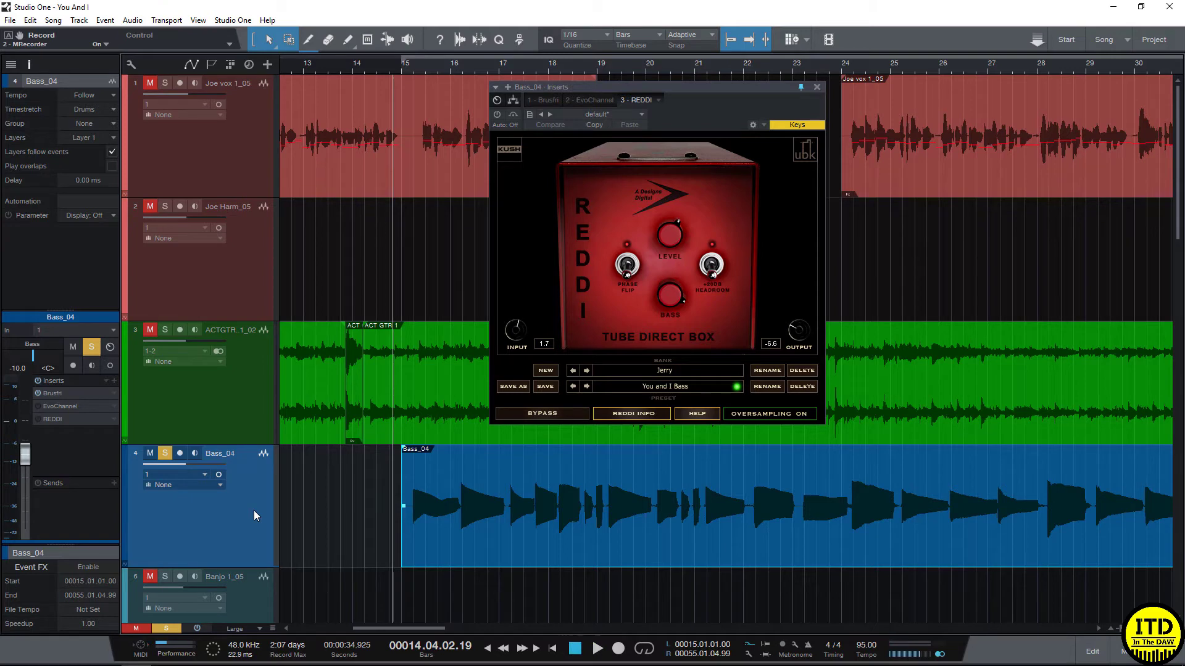
Place the playhead just after the start of bar 17 and play the soloed Bass_04 track.
{"action": "scroll", "coordinate": [460, 494], "scroll_direction": "up", "scroll_amount": 3}
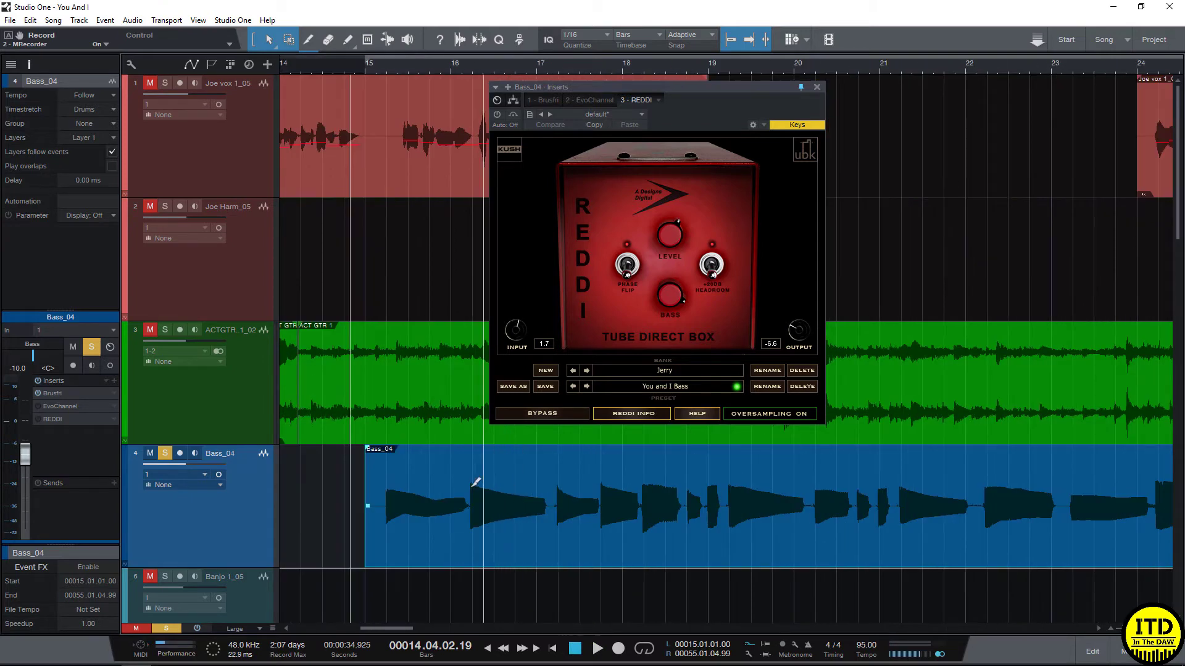
{"action": "left_click", "coordinate": [560, 480]}
{"action": "left_click", "coordinate": [552, 478]}
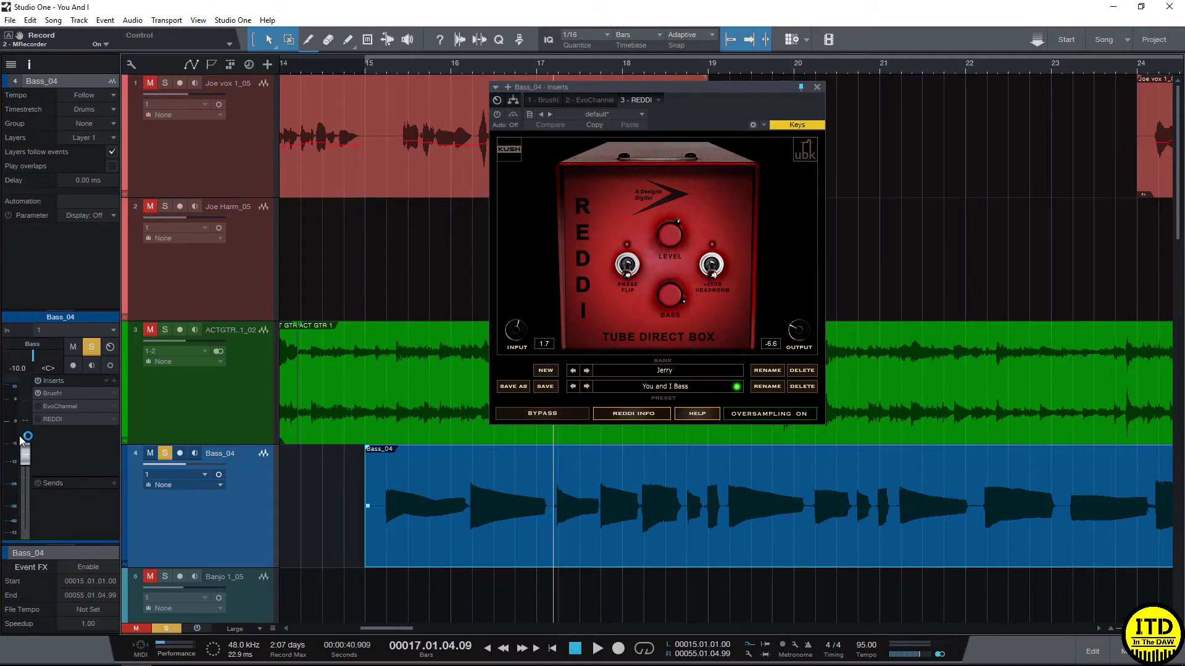
{"action": "key", "text": "space"}
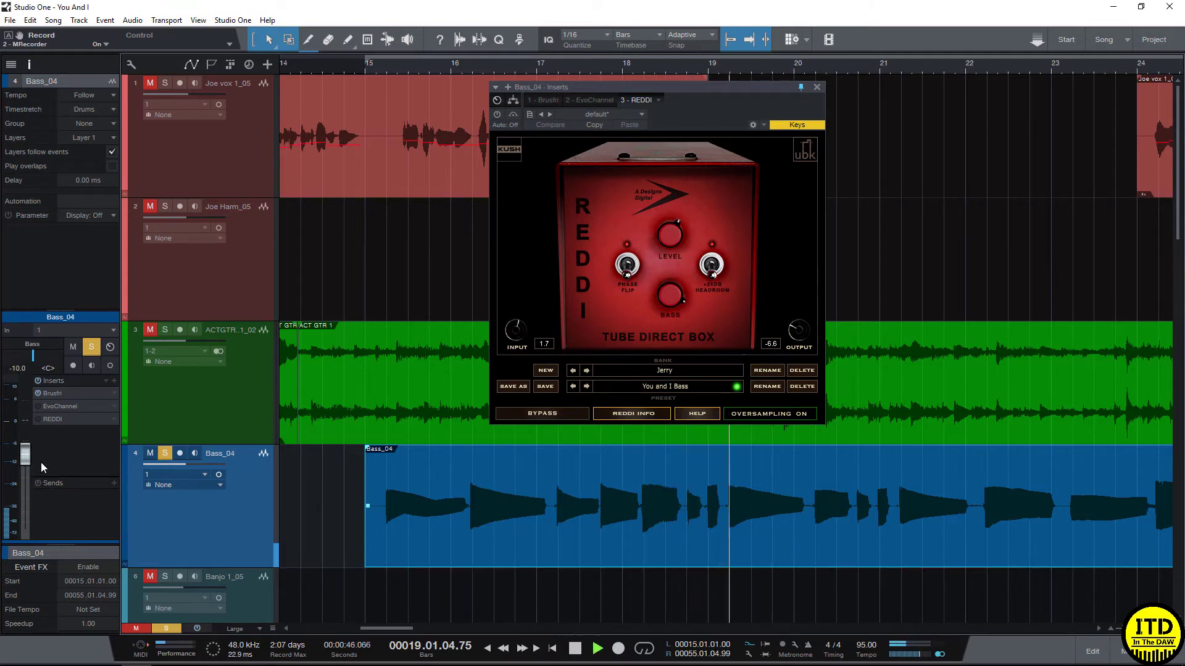
Enable the REDDI insert on the bass channel and play the soloed Bass_04 track from just before bar 15, stopping after a few bars.
{"action": "key", "text": "space"}
{"action": "left_click", "coordinate": [372, 483]}
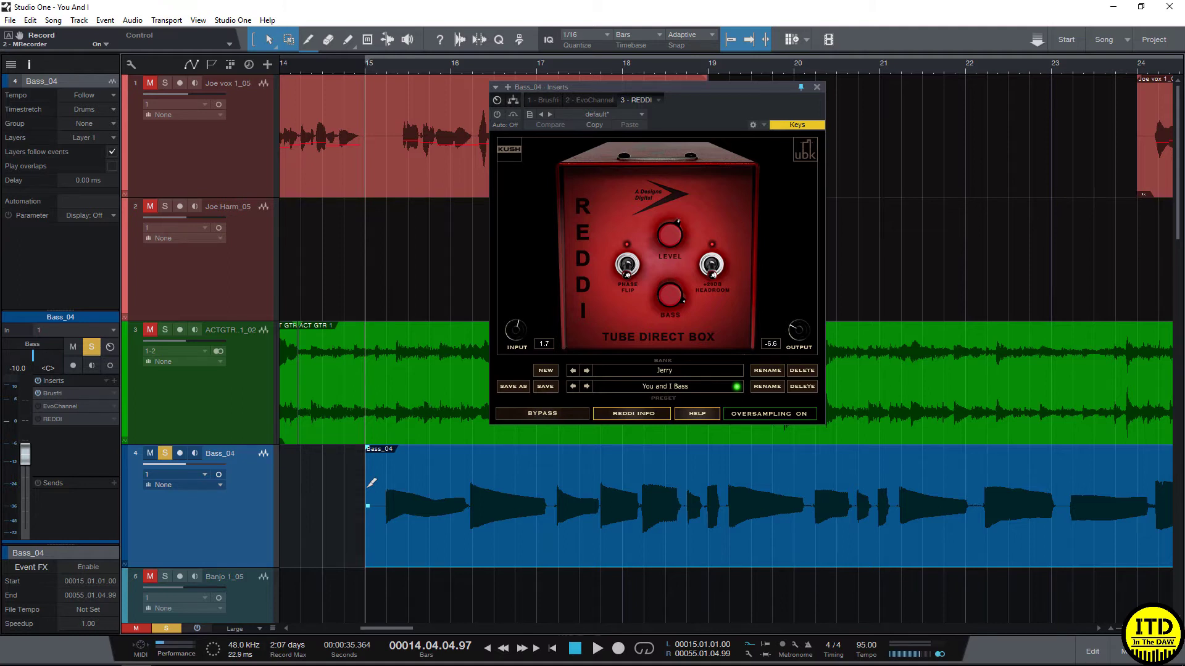
{"action": "key", "text": "s"}
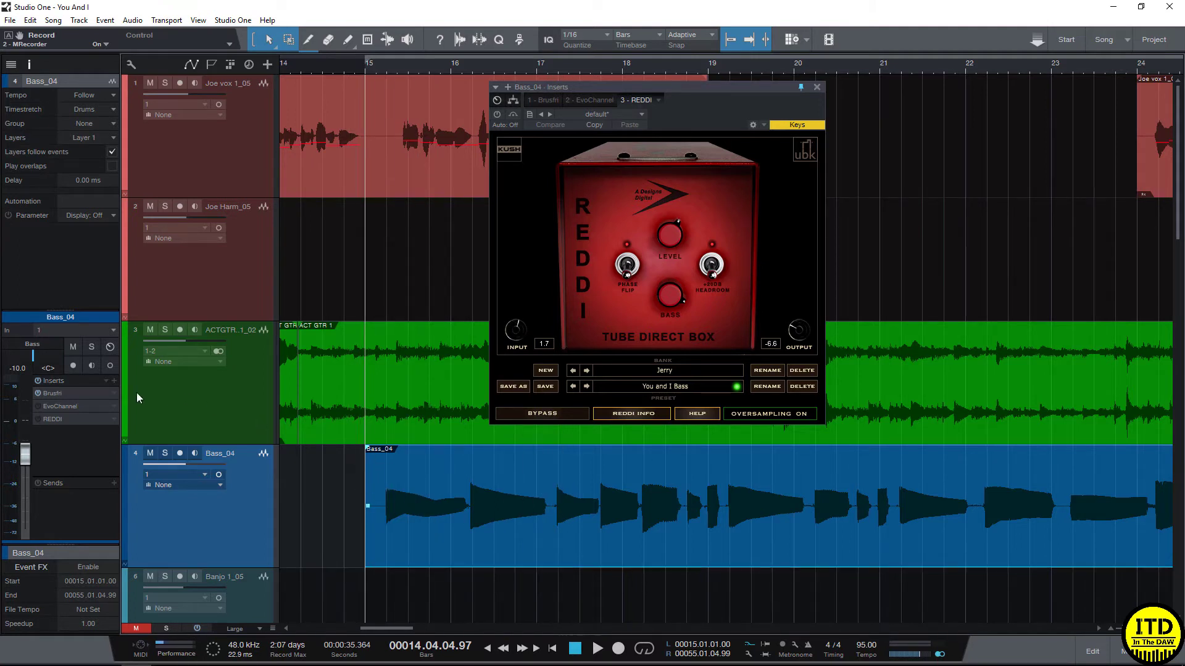
{"action": "left_click", "coordinate": [37, 419]}
{"action": "key", "text": "s"}
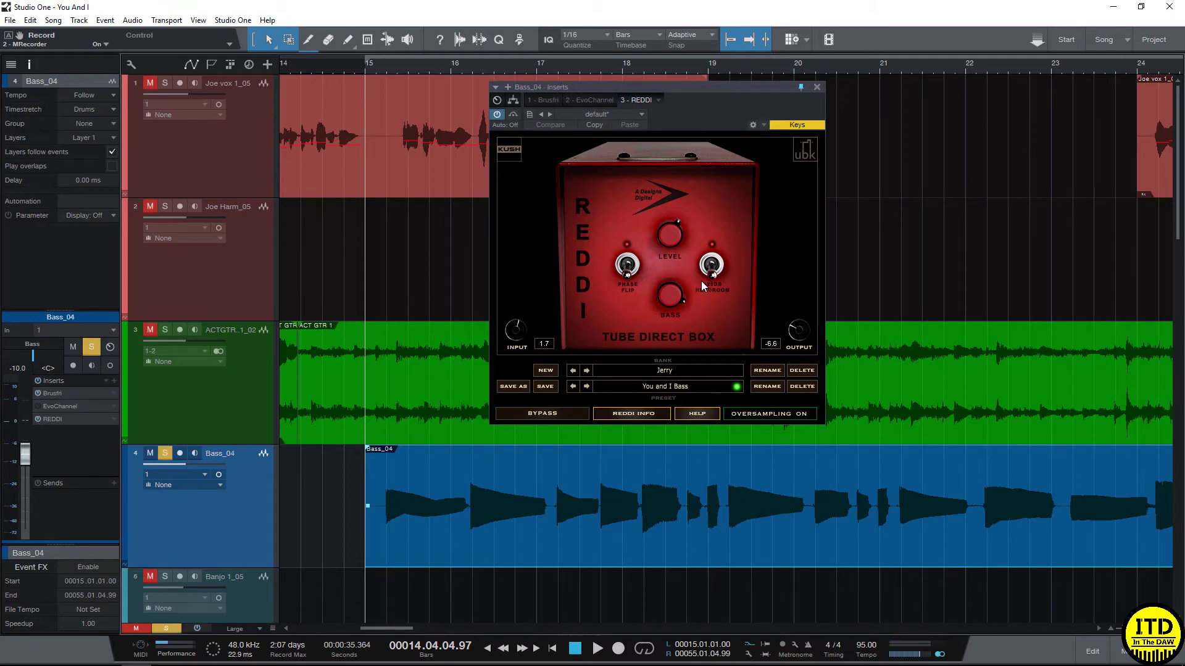
{"action": "key", "text": "space"}
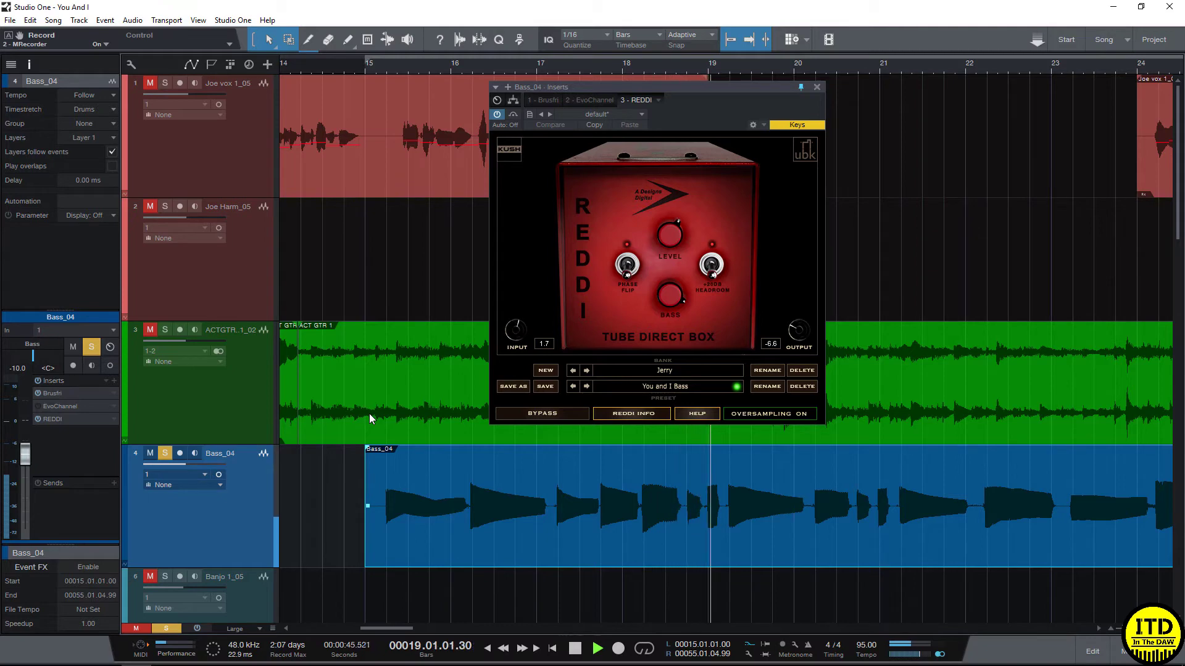
{"action": "key", "text": "space"}
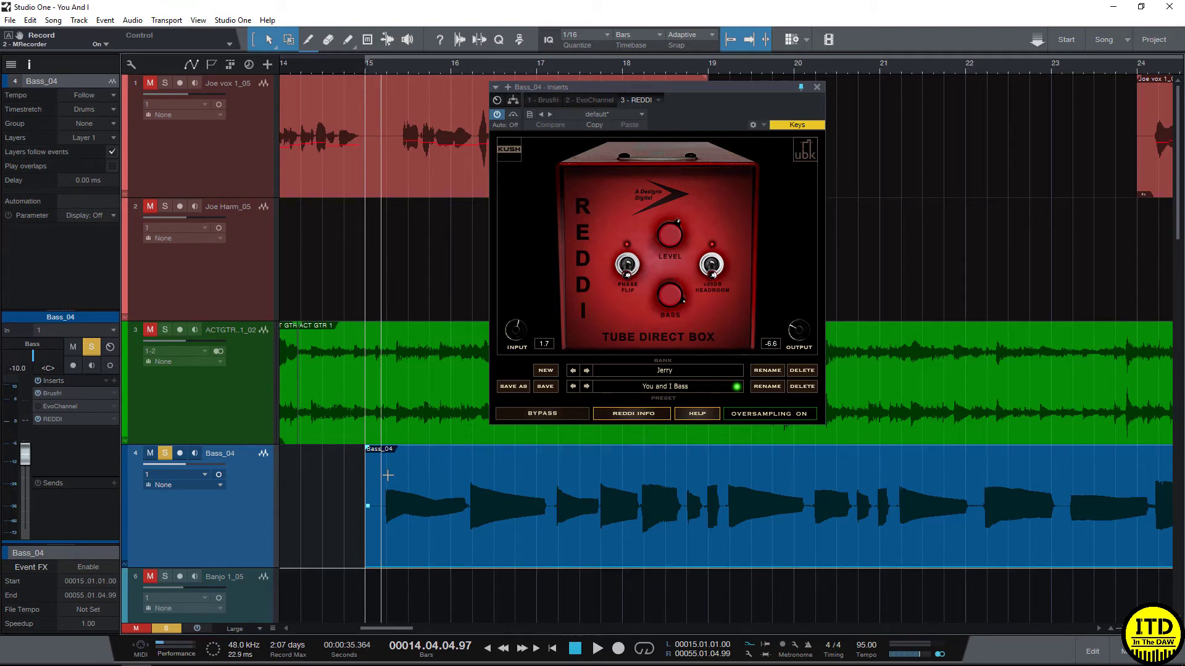
Place the playhead just before the first bass note in bar 15 and play a short passage with REDDI enabled.
{"action": "left_click", "coordinate": [385, 506]}
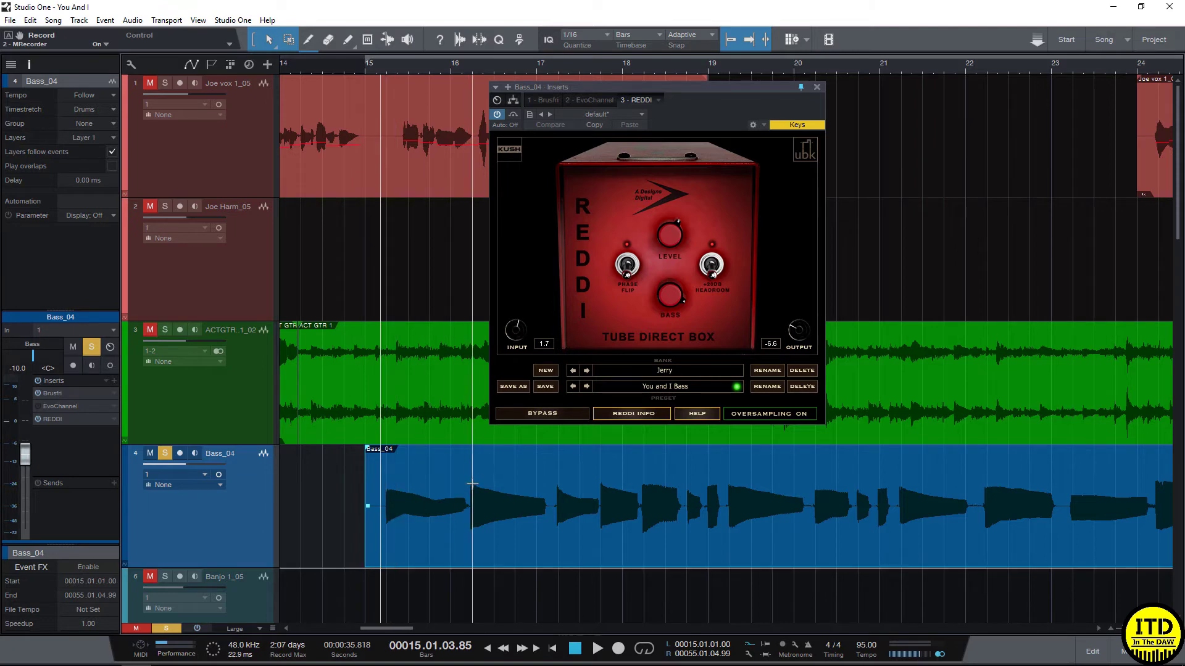
{"action": "scroll", "coordinate": [483, 481], "scroll_direction": "up", "scroll_amount": 2}
{"action": "scroll", "coordinate": [475, 477], "scroll_direction": "up", "scroll_amount": 3}
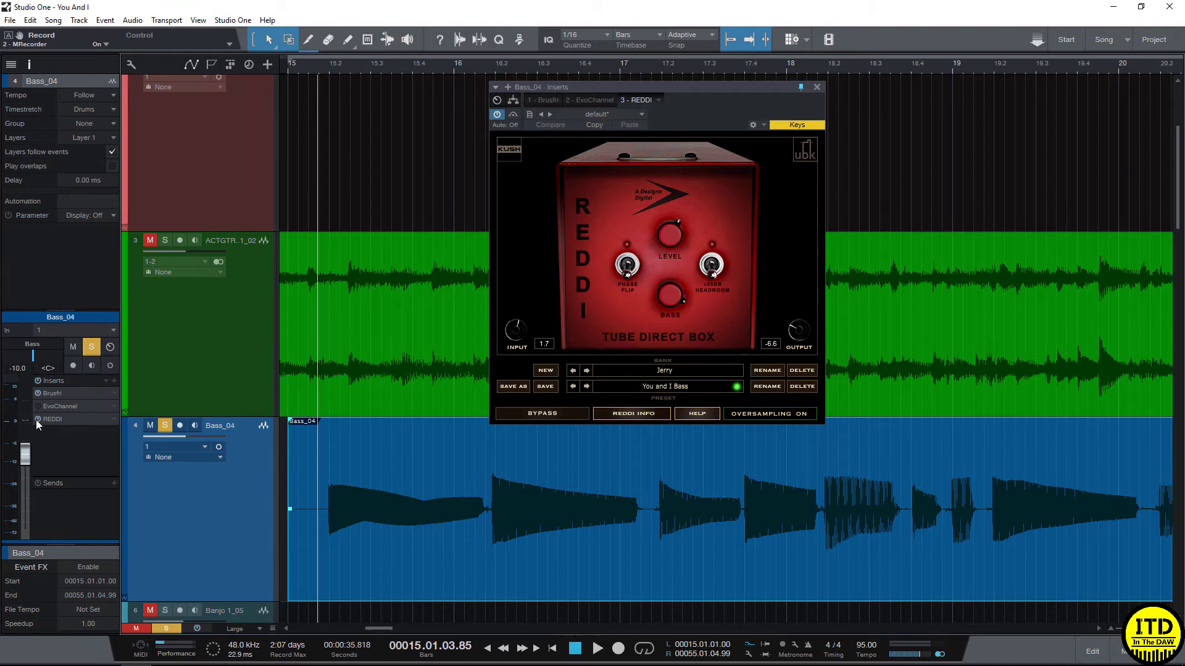
{"action": "key", "text": "space"}
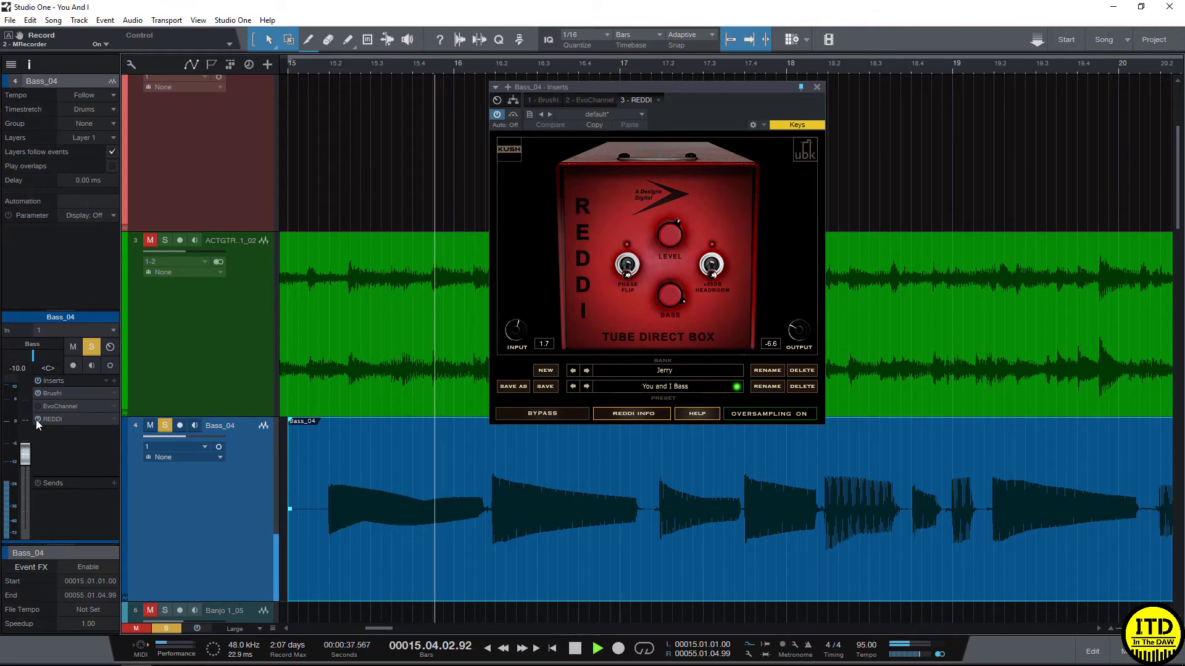
{"action": "key", "text": "space"}
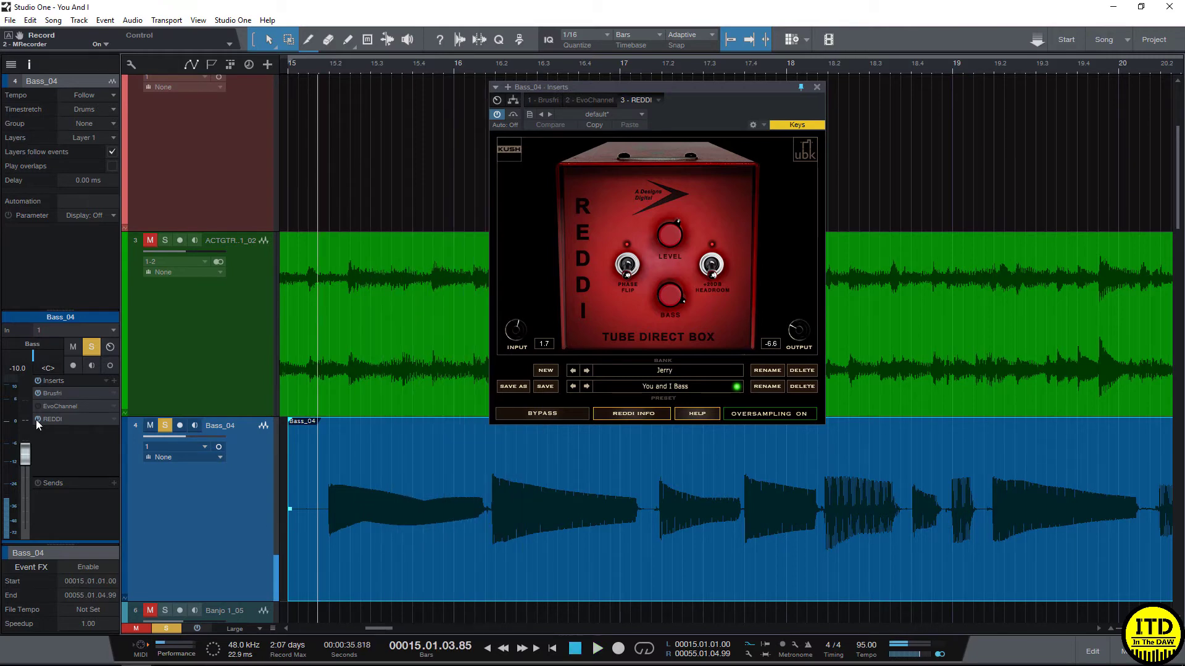
Disable the REDDI insert, replay the same bass passage for comparison, and enable the insert again.
{"action": "left_click", "coordinate": [38, 419]}
{"action": "key", "text": "space"}
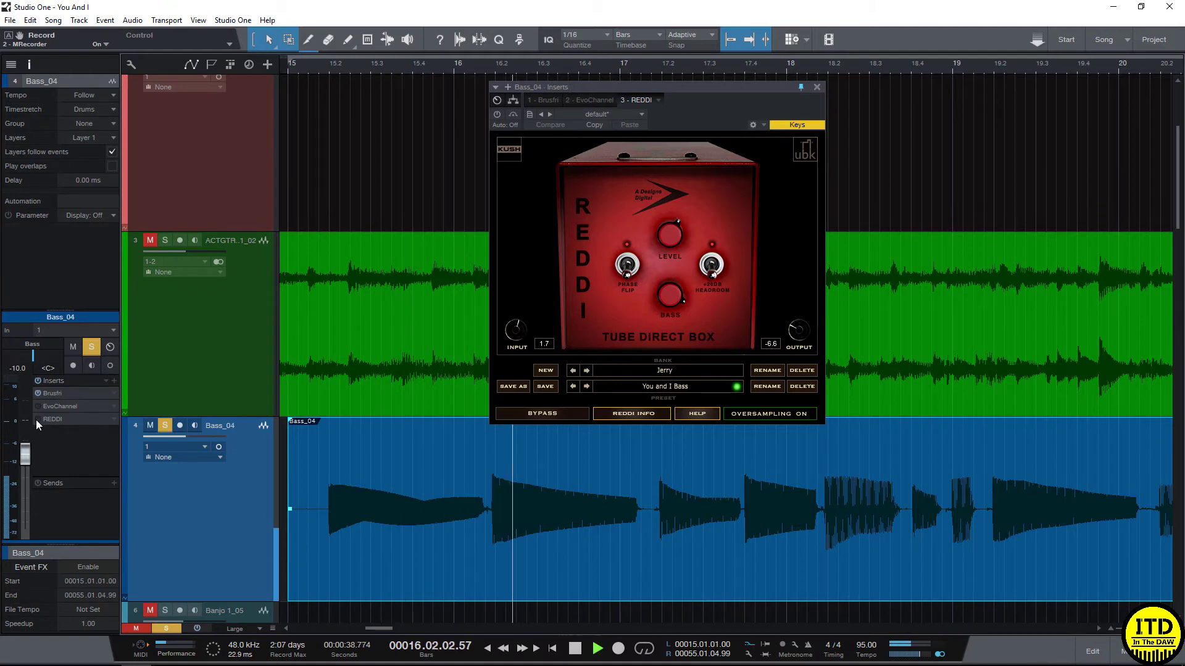
{"action": "key", "text": "space"}
{"action": "left_click", "coordinate": [36, 419]}
Place the playhead midway through bar 14, ahead of the Bass_04 event, and unsolo the Bass_04 track.
{"action": "scroll", "coordinate": [372, 436], "scroll_direction": "left", "scroll_amount": 2}
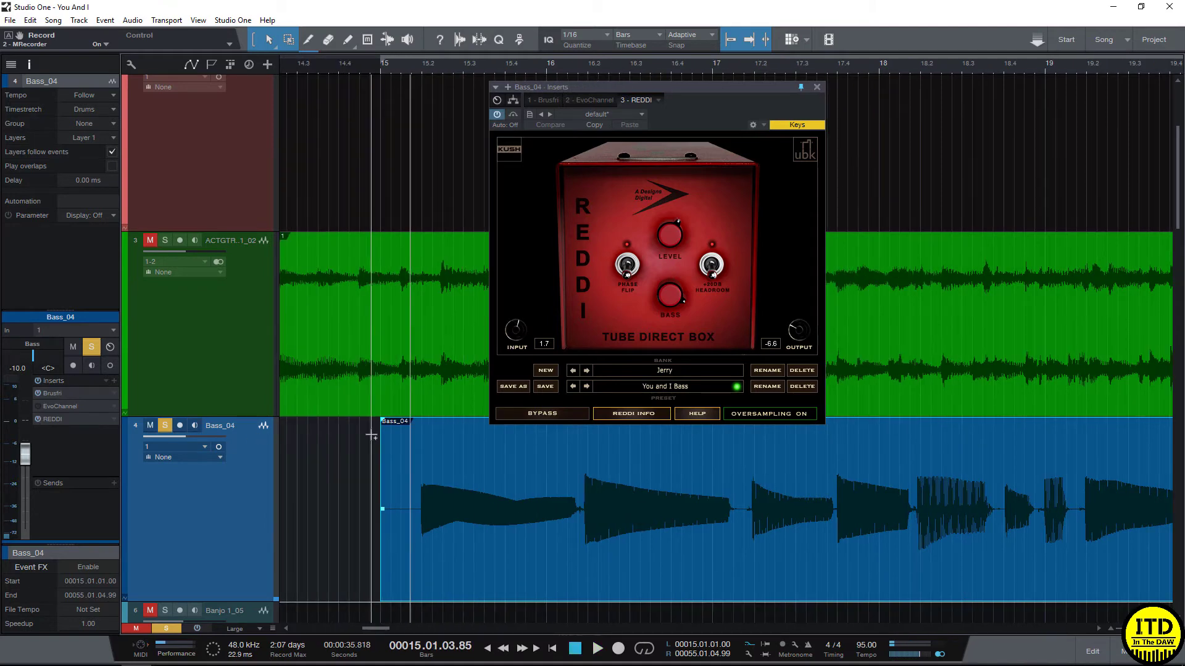
{"action": "scroll", "coordinate": [374, 432], "scroll_direction": "up", "scroll_amount": 1}
{"action": "scroll", "coordinate": [364, 435], "scroll_direction": "down", "scroll_amount": 3}
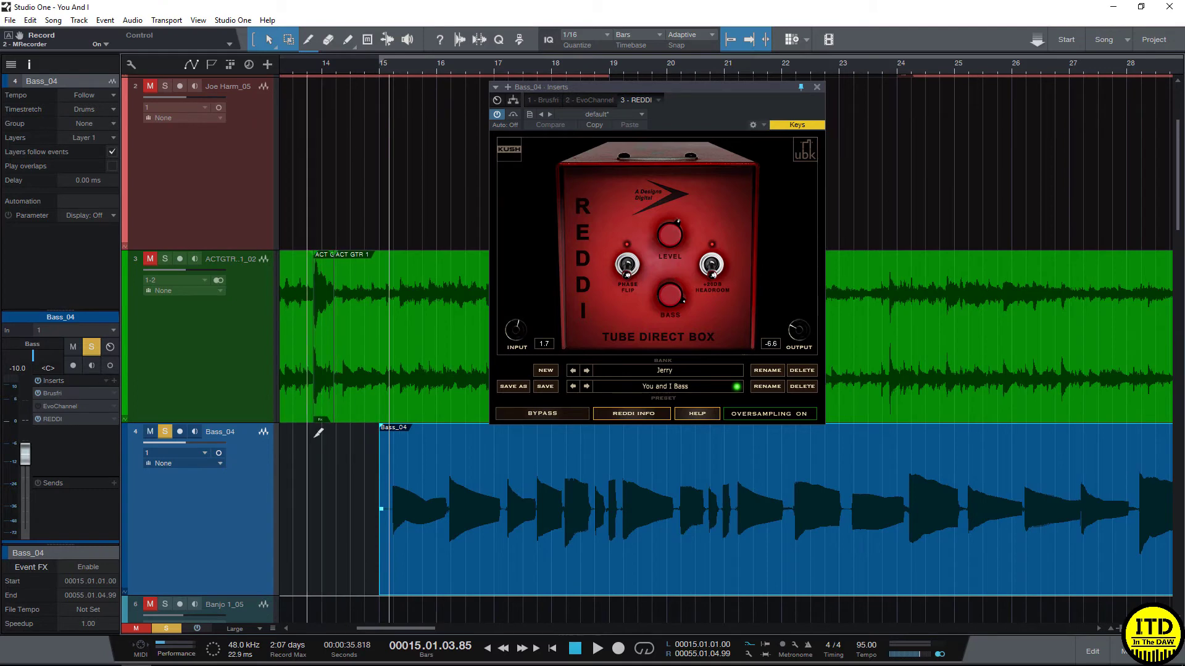
{"action": "left_click", "coordinate": [341, 432]}
{"action": "left_click", "coordinate": [357, 431]}
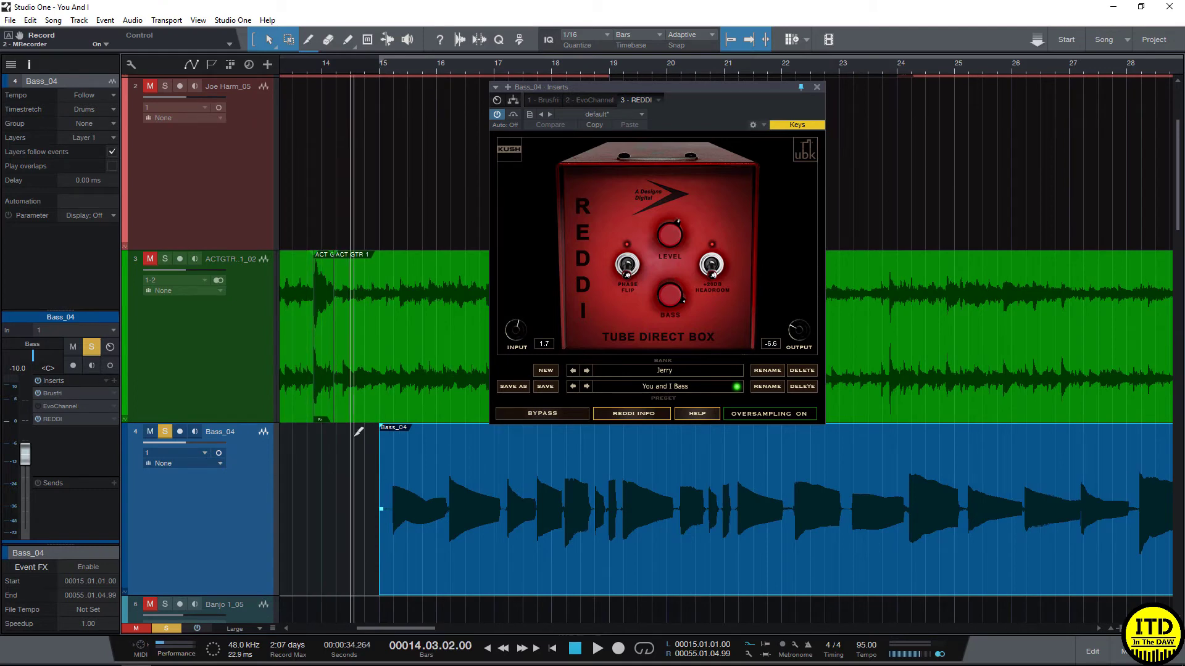
{"action": "left_click", "coordinate": [91, 346]}
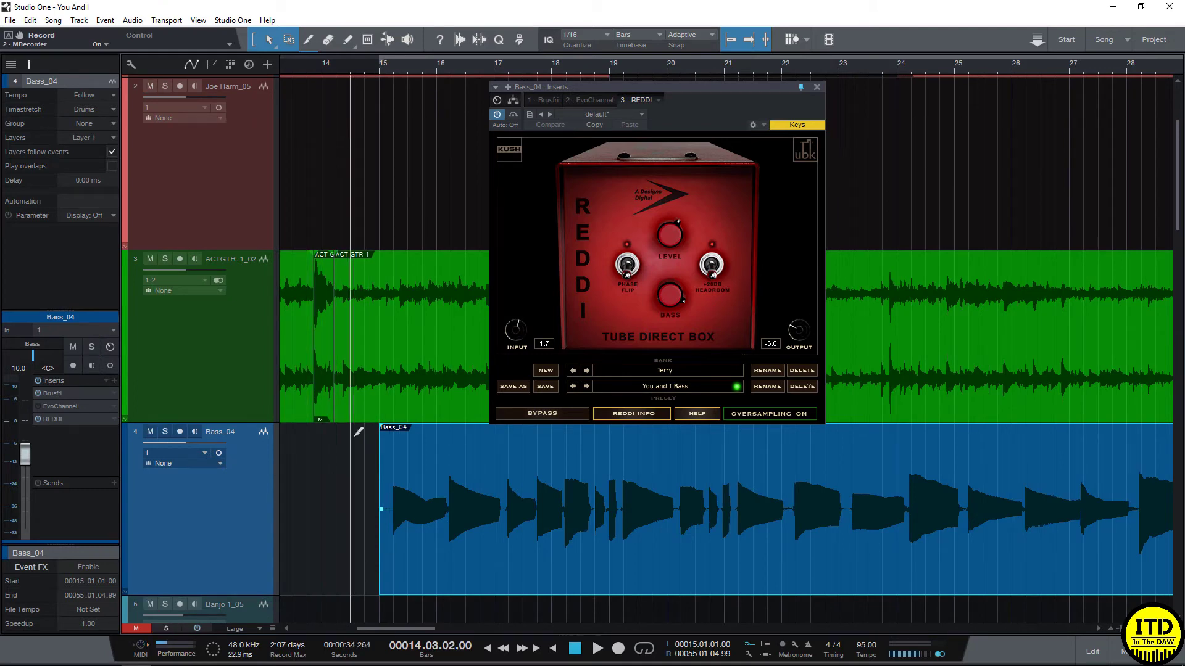
Activate REDDI's own bypass and play the full mix from midway through bar 14, stopping after a few bars.
{"action": "left_click", "coordinate": [38, 419]}
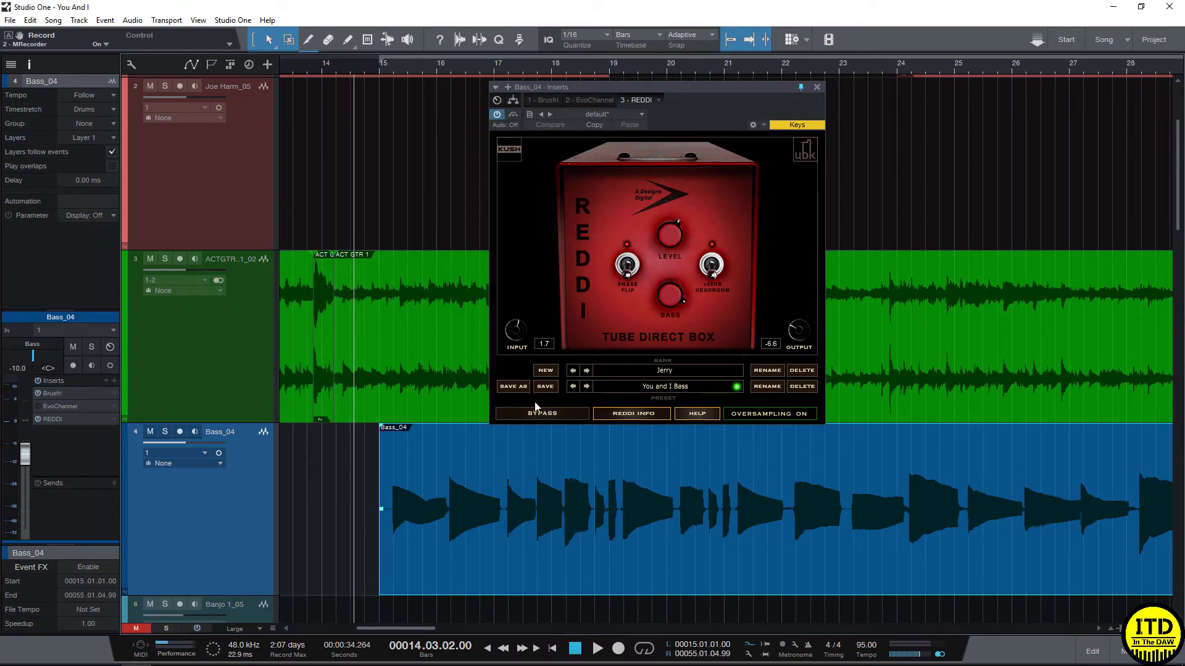
{"action": "left_click", "coordinate": [552, 415]}
{"action": "left_click", "coordinate": [552, 414]}
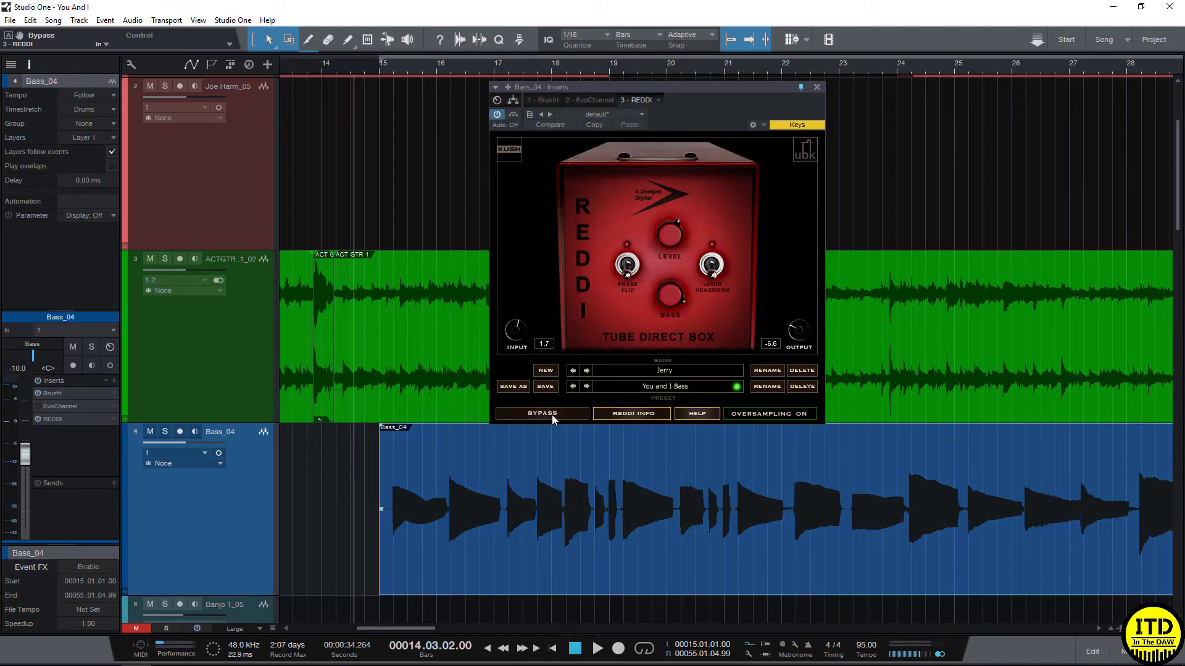
{"action": "left_click", "coordinate": [552, 414]}
{"action": "key", "text": "space"}
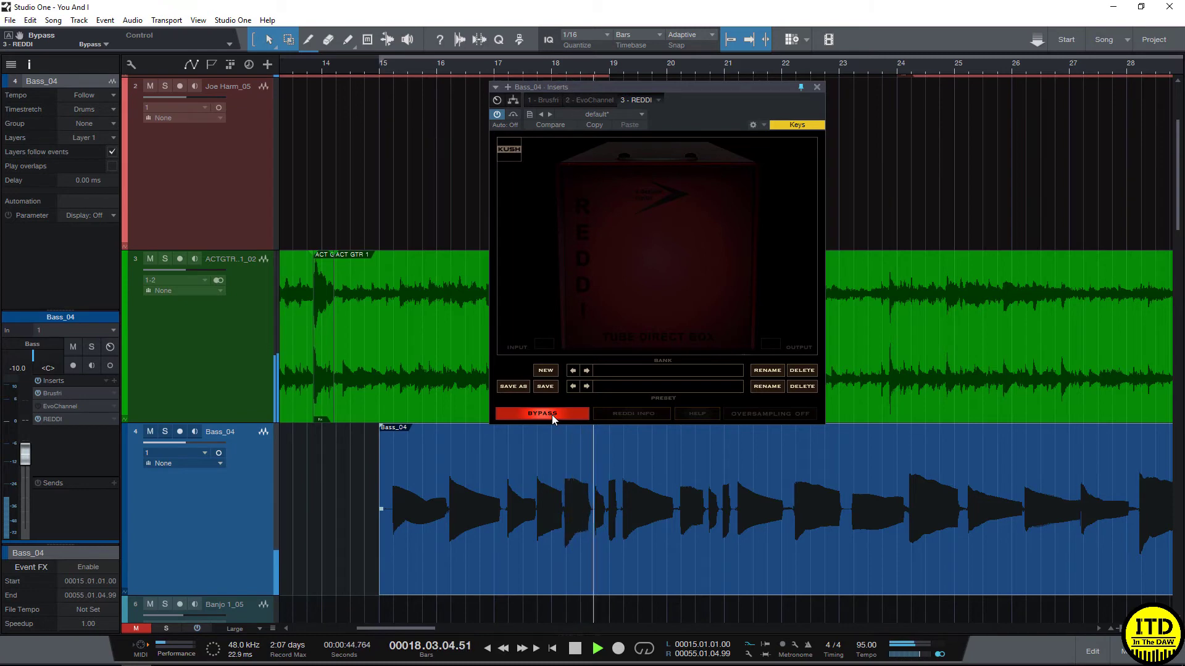
{"action": "key", "text": "space"}
Place the playhead at the bass note early in bar 17, take REDDI out of bypass, and play the full mix.
{"action": "left_click", "coordinate": [510, 462]}
{"action": "left_click", "coordinate": [506, 456]}
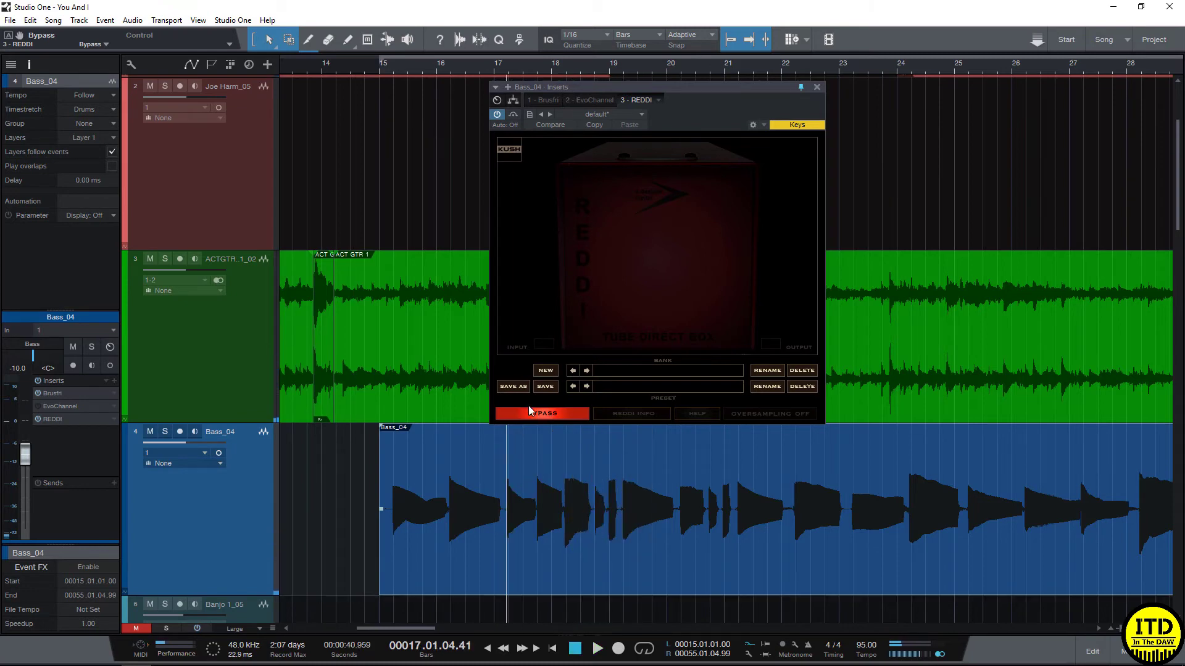
{"action": "left_click", "coordinate": [535, 414]}
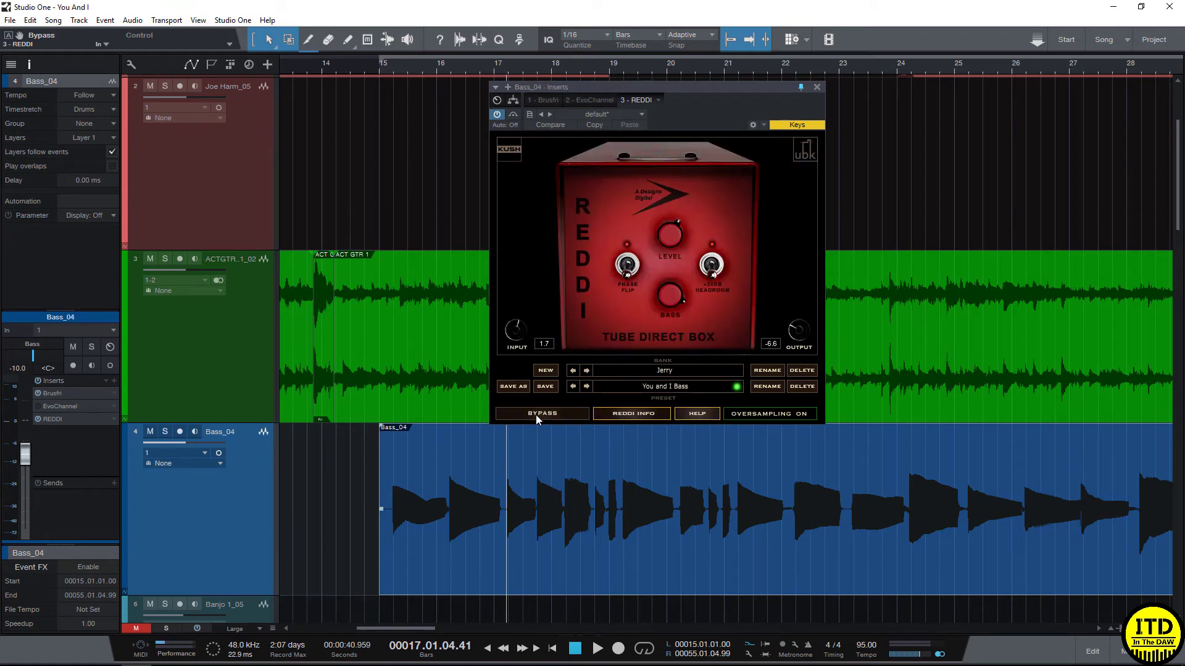
{"action": "key", "text": "space"}
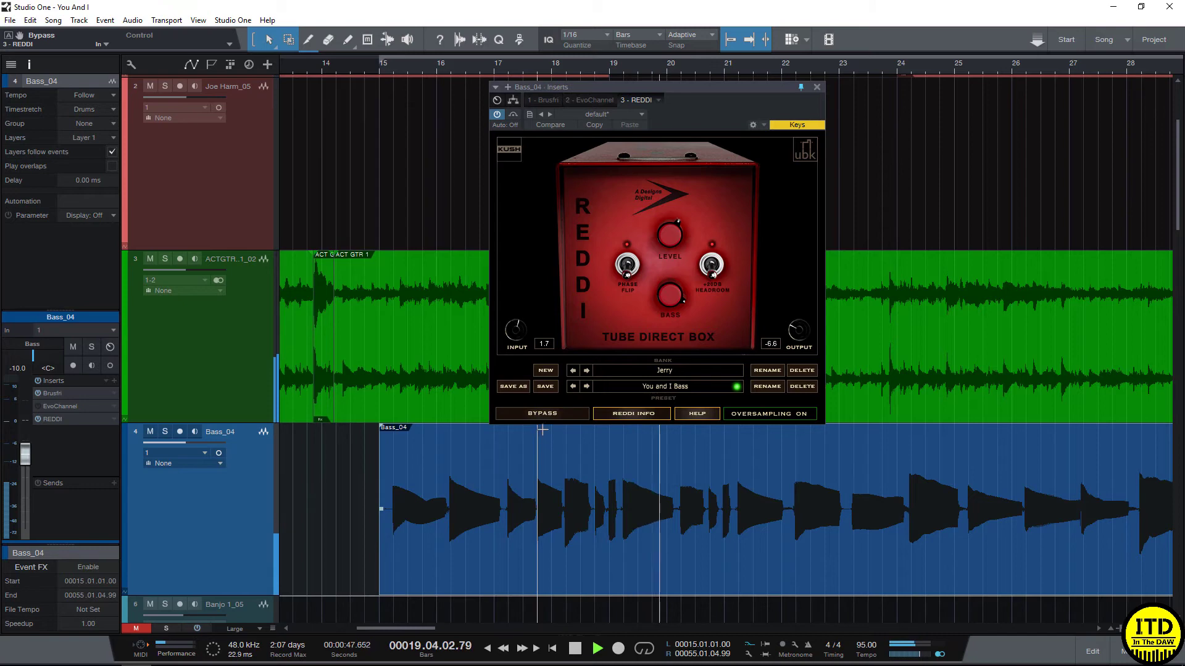
Replay the full mix from bar 17 with REDDI bypassed, toggling its bypass during playback to compare, and leave the plugin active.
{"action": "left_click", "coordinate": [548, 414]}
{"action": "key", "text": "space"}
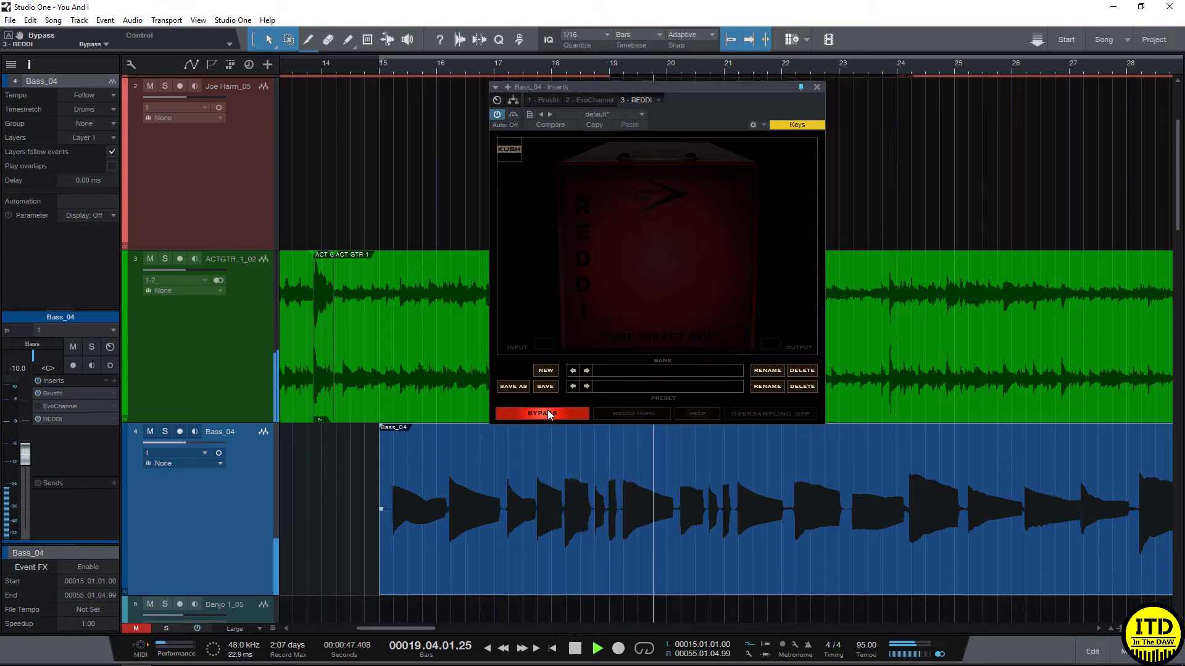
{"action": "left_click", "coordinate": [549, 414]}
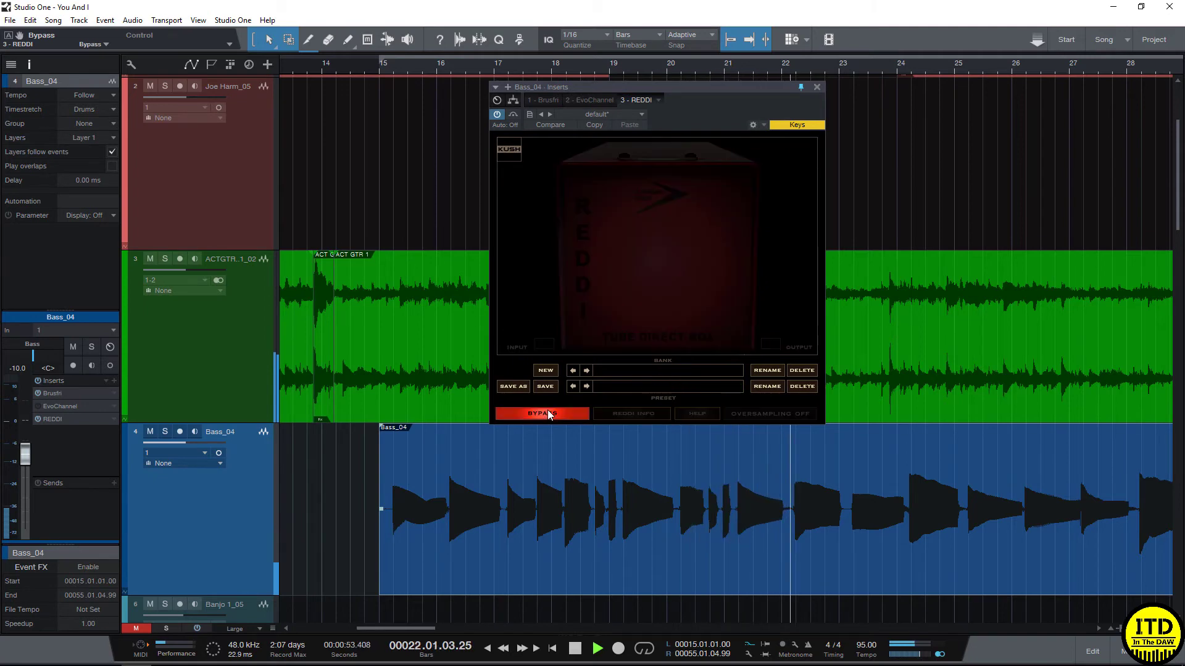
{"action": "left_click", "coordinate": [543, 413]}
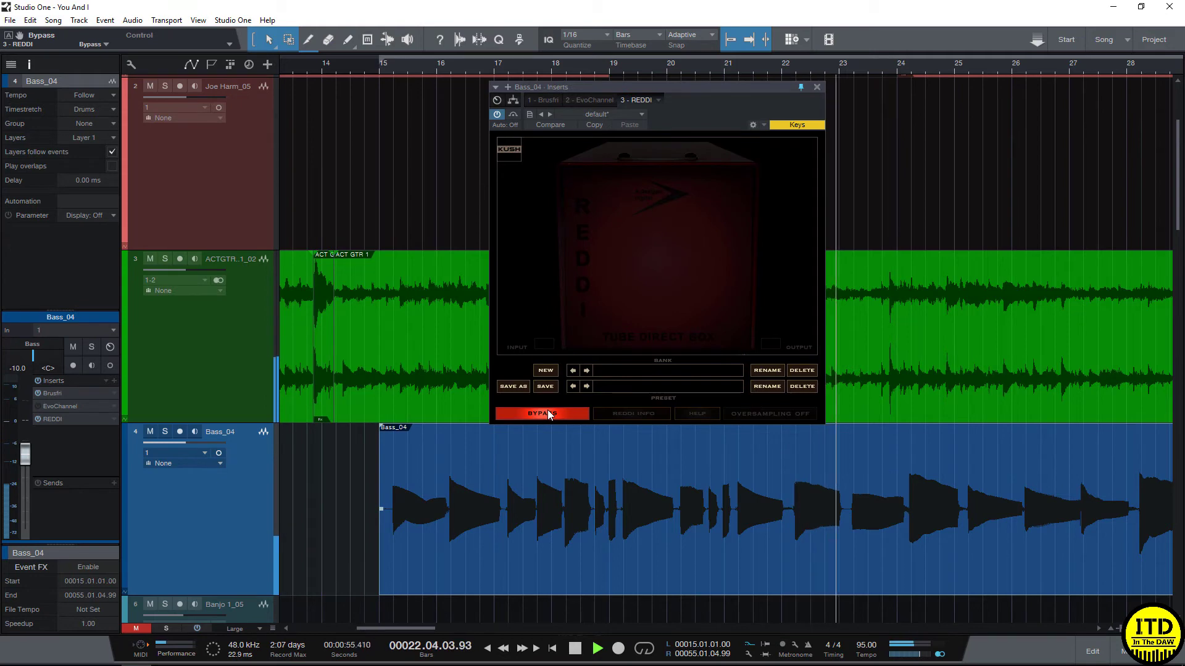
{"action": "left_click", "coordinate": [548, 414]}
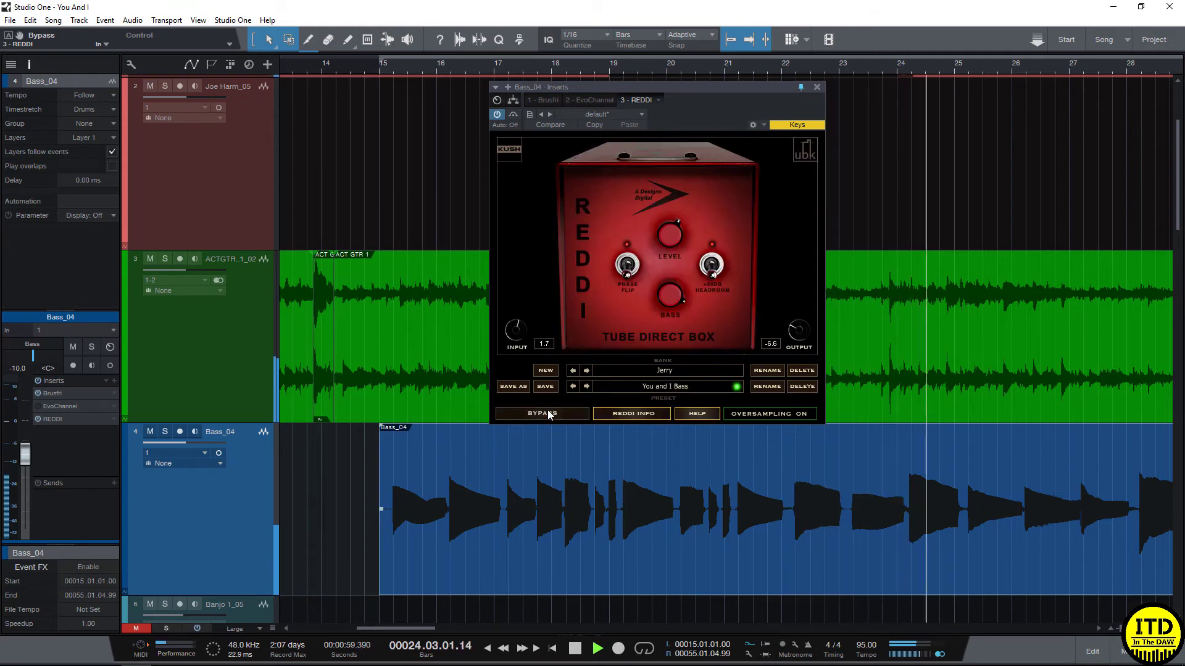
{"action": "left_click", "coordinate": [548, 414]}
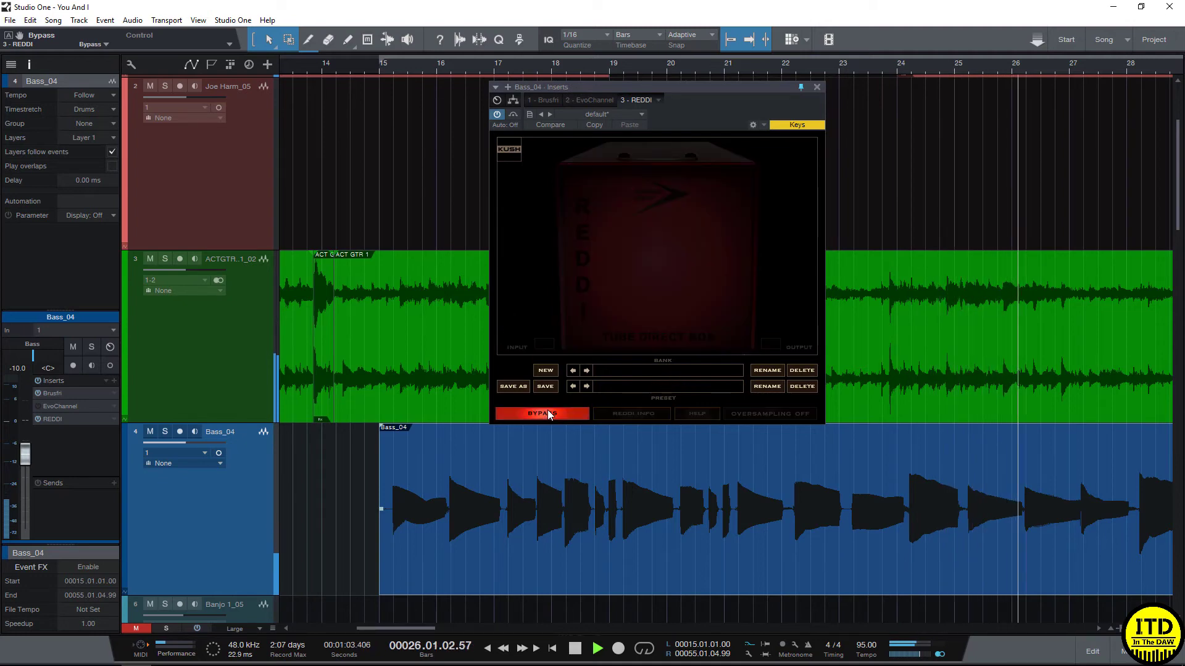
{"action": "left_click", "coordinate": [548, 414]}
Solo Bass_04 during playback, compare it with REDDI bypassed and active several times, and stop with the plugin active.
{"action": "key", "text": "s"}
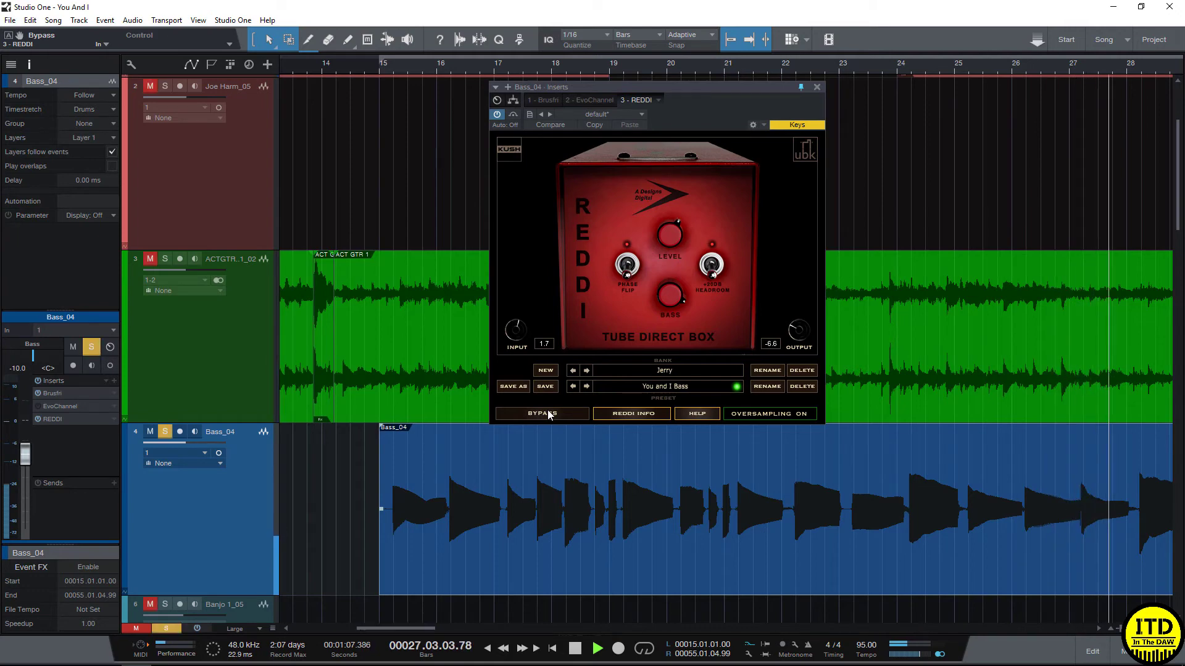
{"action": "left_click", "coordinate": [548, 414]}
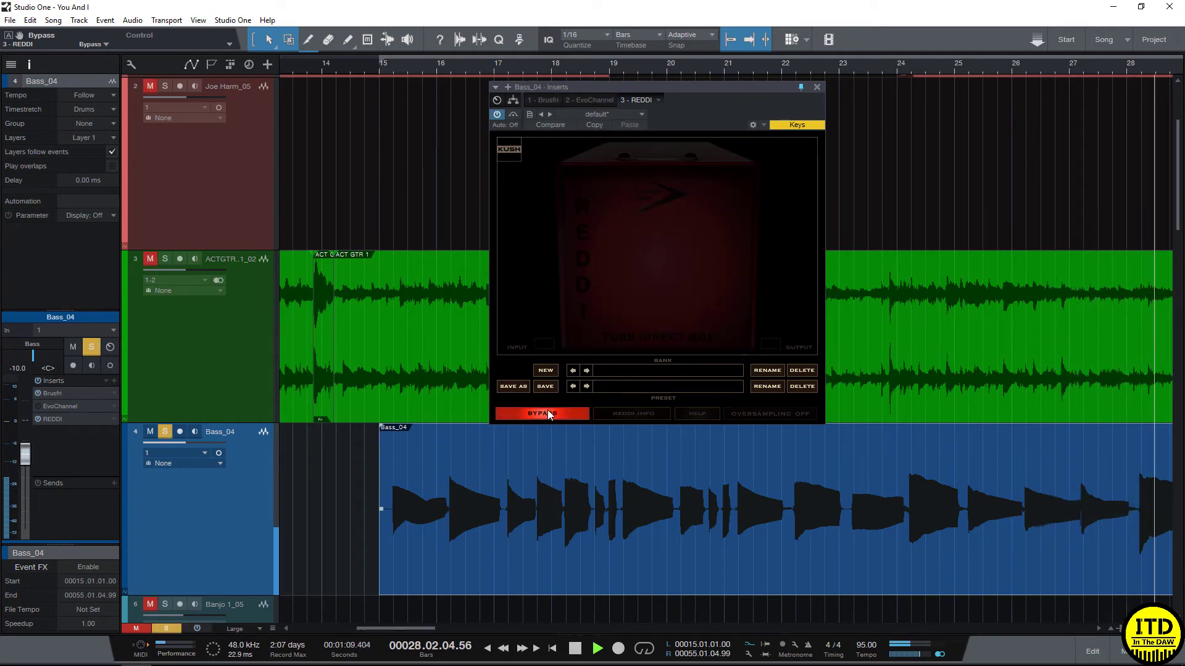
{"action": "left_click", "coordinate": [548, 414]}
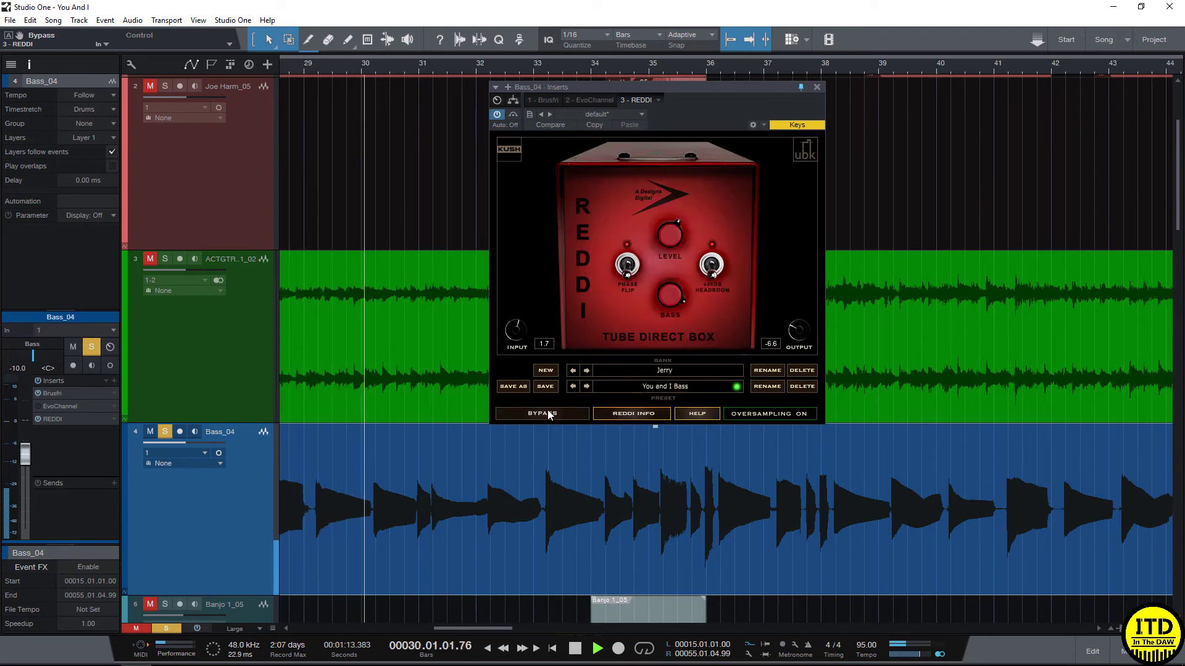
{"action": "left_click", "coordinate": [548, 414]}
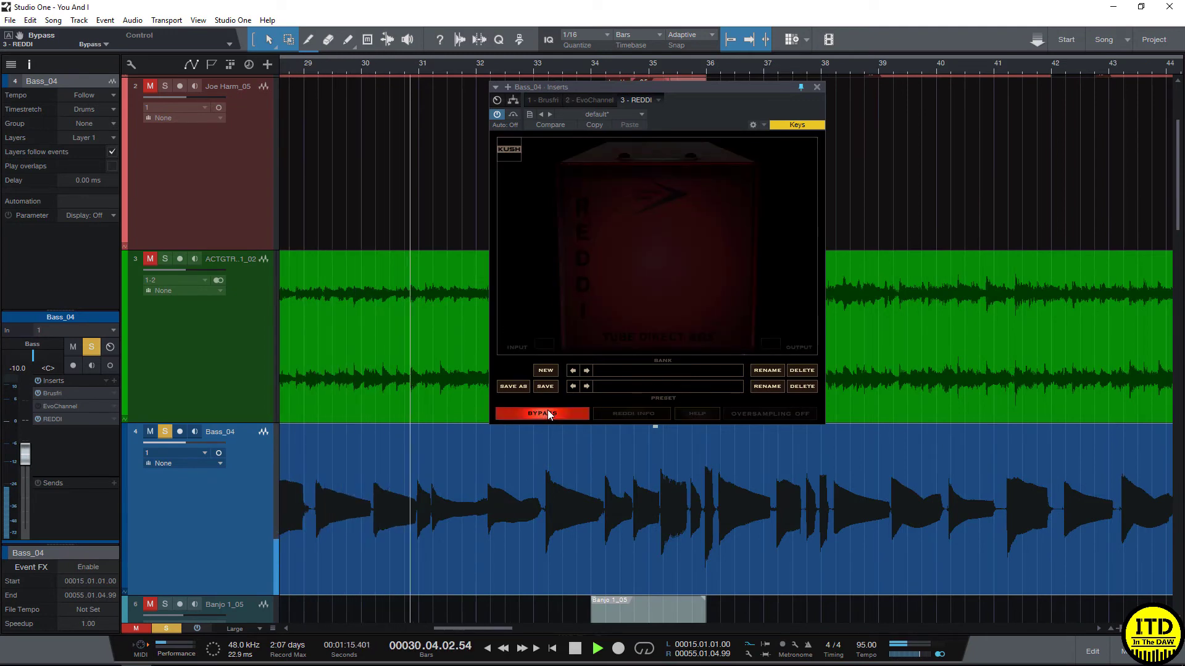
{"action": "left_click", "coordinate": [548, 414]}
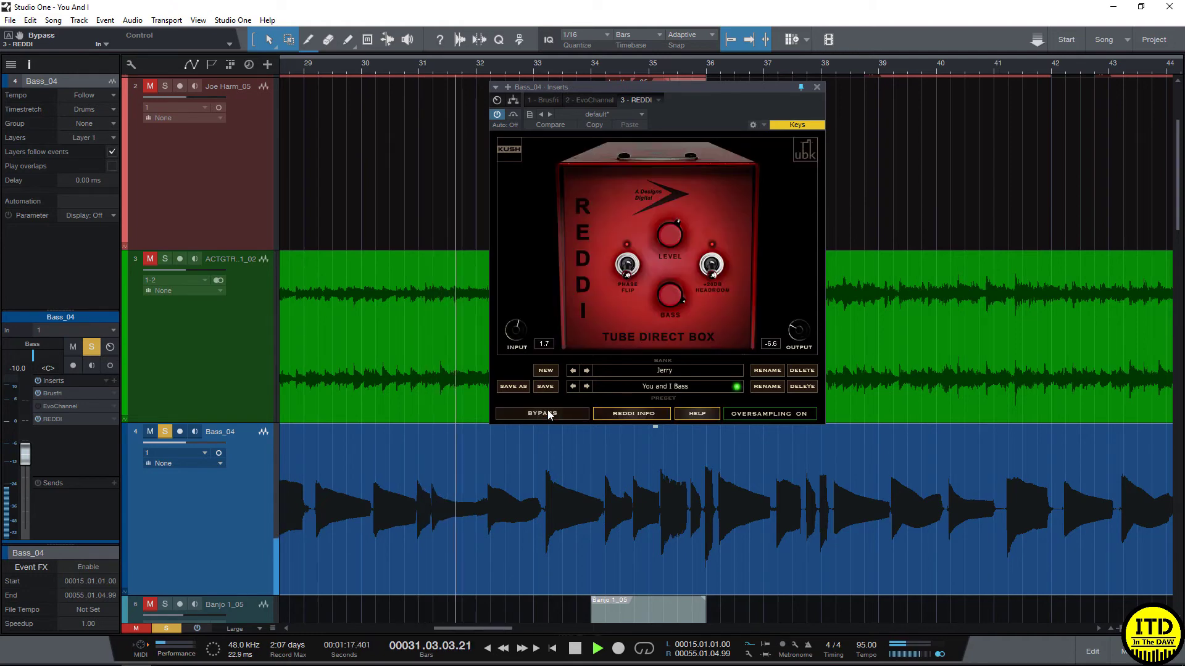
{"action": "key", "text": "space"}
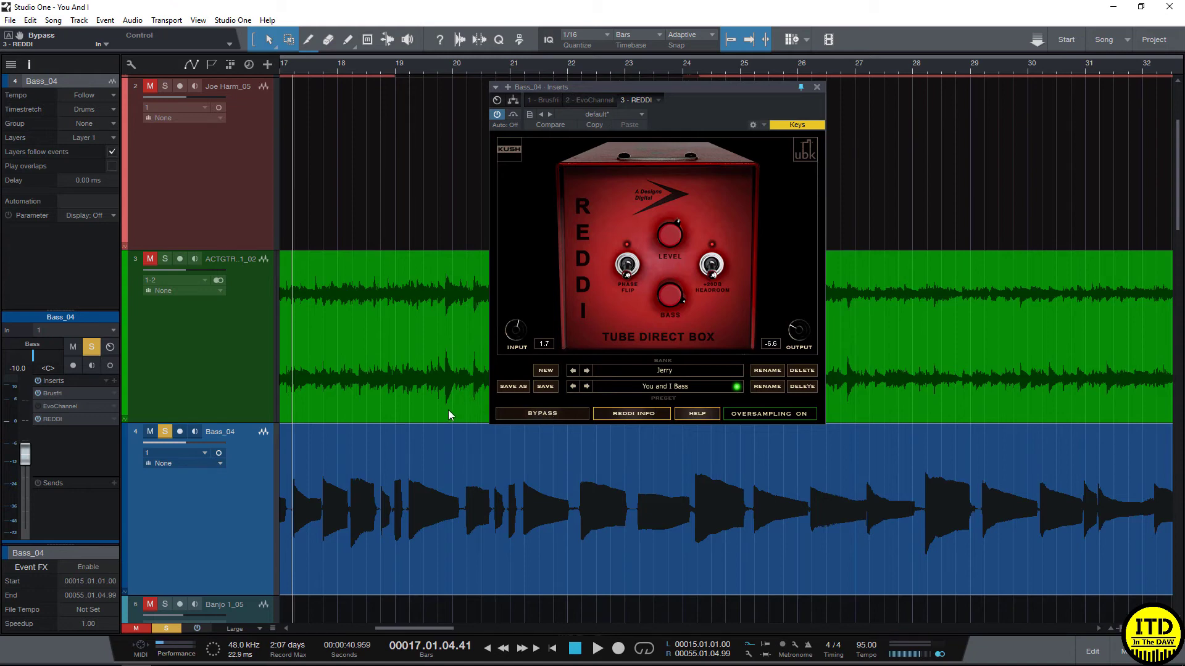
Set REDDI's input to 2.4 and its output to -7.0, and briefly play the soloed bass from early in bar 17.
{"action": "scroll", "coordinate": [305, 459], "scroll_direction": "up", "scroll_amount": 2}
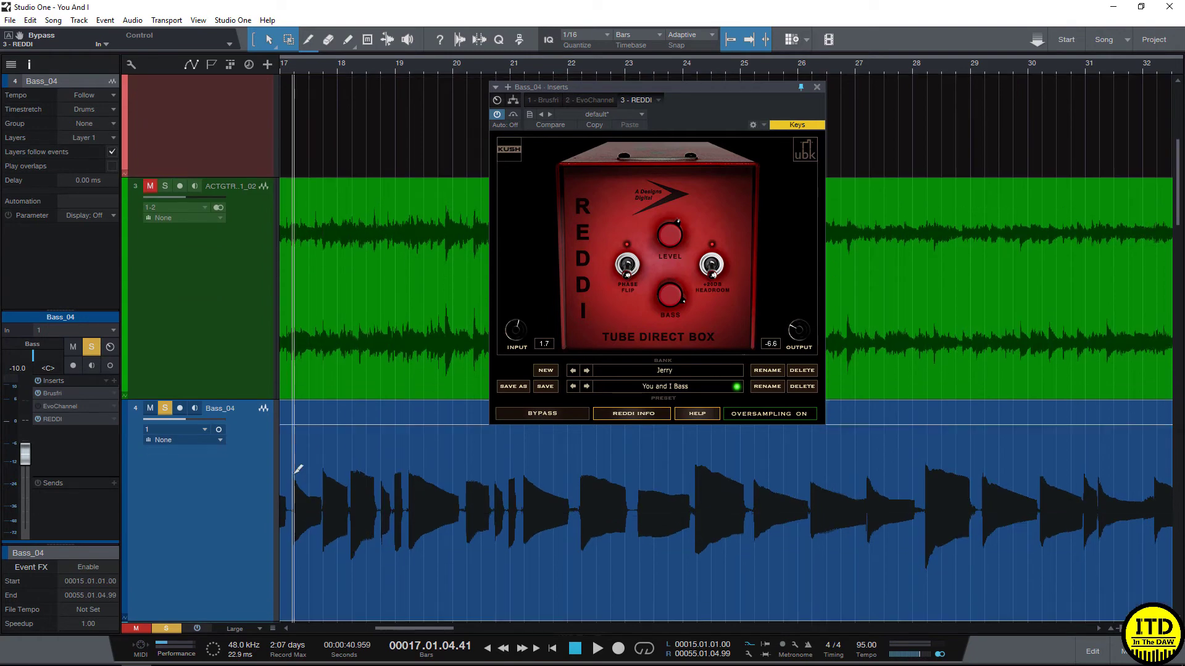
{"action": "scroll", "coordinate": [310, 460], "scroll_direction": "up", "scroll_amount": 5}
{"action": "scroll", "coordinate": [309, 460], "scroll_direction": "down", "scroll_amount": 5}
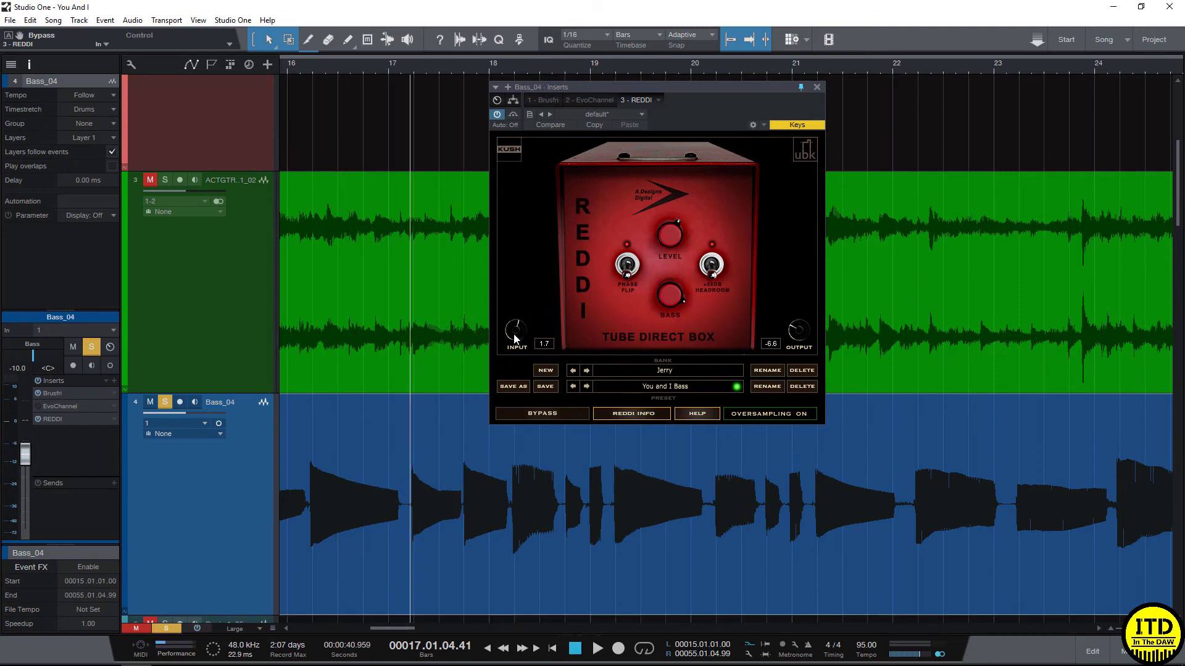
{"action": "left_click_drag", "start_coordinate": [514, 332], "coordinate": [529, 332]}
{"action": "key", "text": "space"}
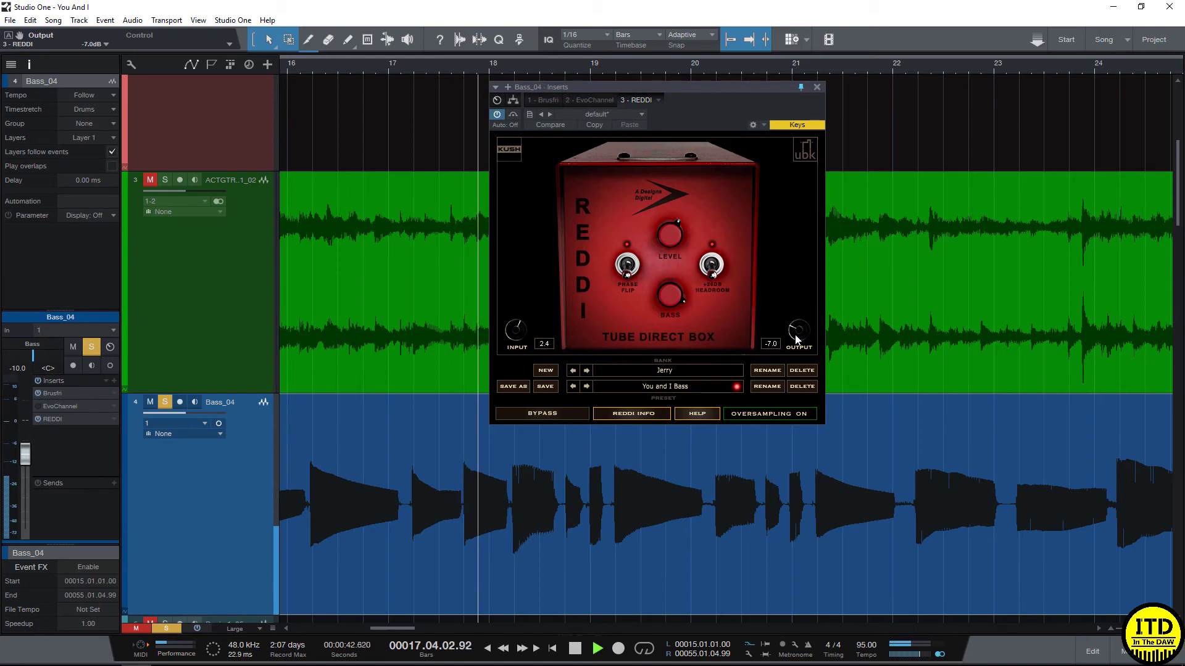
{"action": "key", "text": "space"}
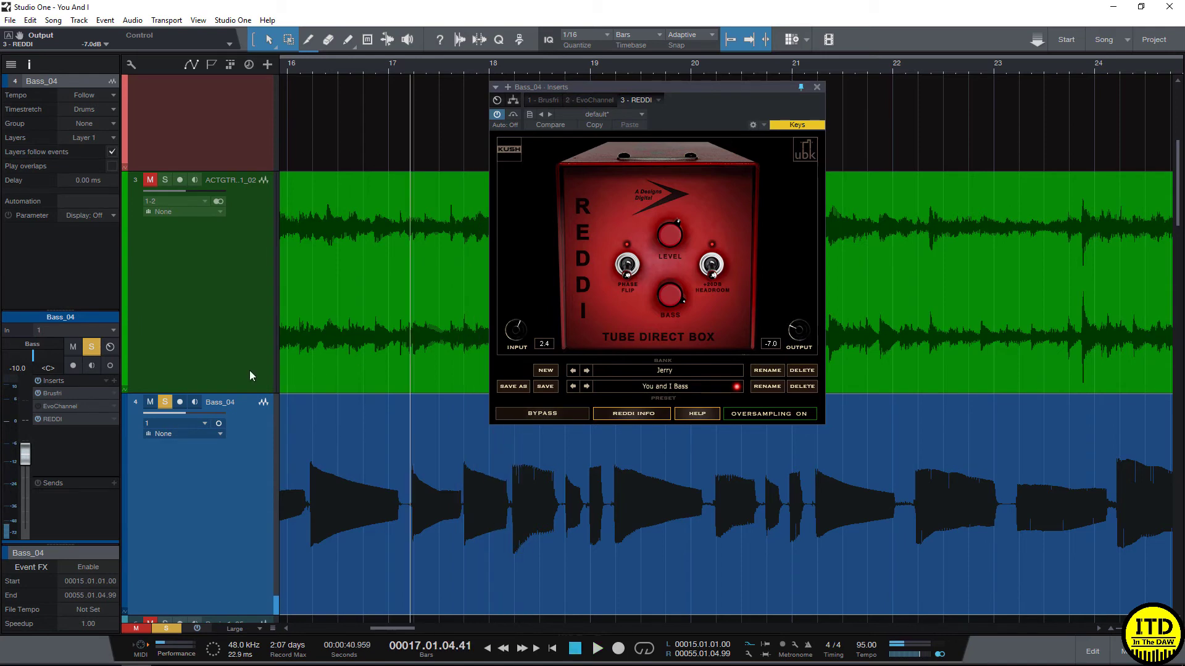
Play the soloed bass from early in bar 17 with the REDDI insert deactivated, and replay it with the insert reactivated to compare.
{"action": "scroll", "coordinate": [398, 420], "scroll_direction": "down", "scroll_amount": 5}
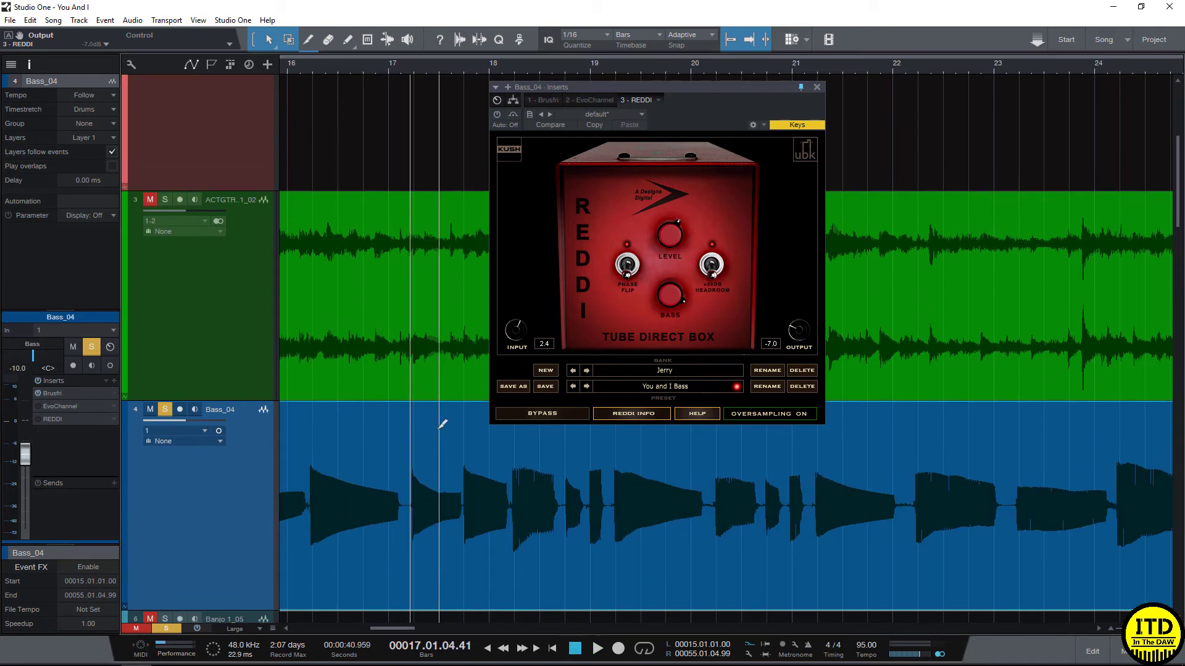
{"action": "key", "text": "space"}
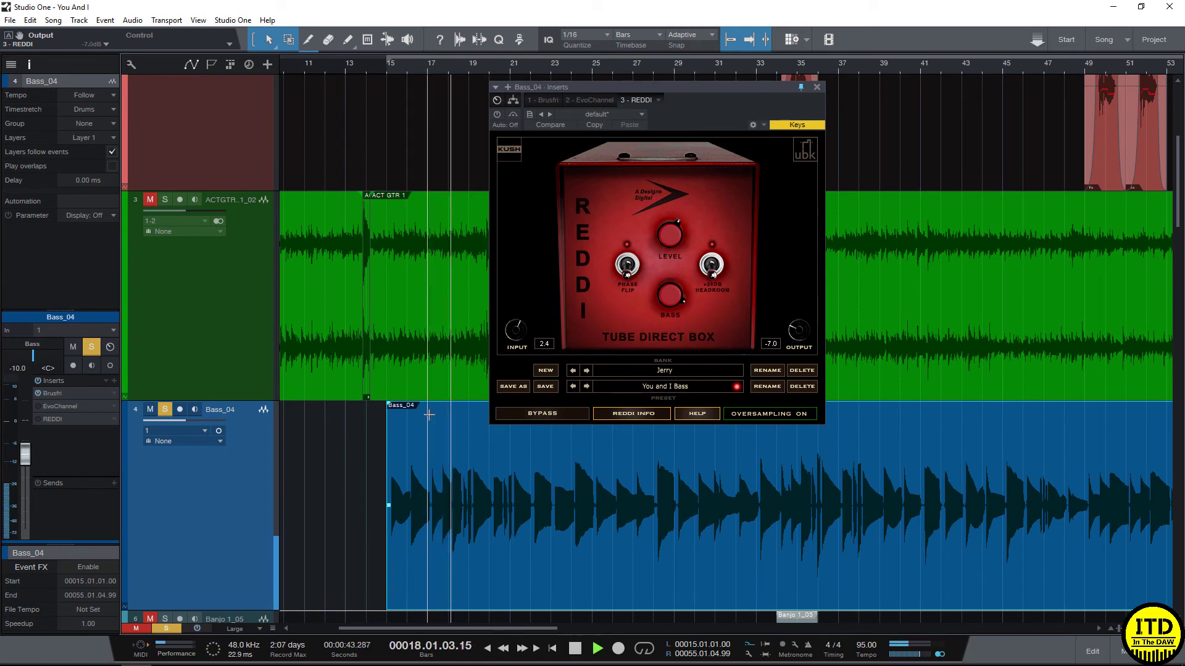
{"action": "key", "text": "space"}
{"action": "left_click", "coordinate": [38, 419]}
{"action": "key", "text": "space"}
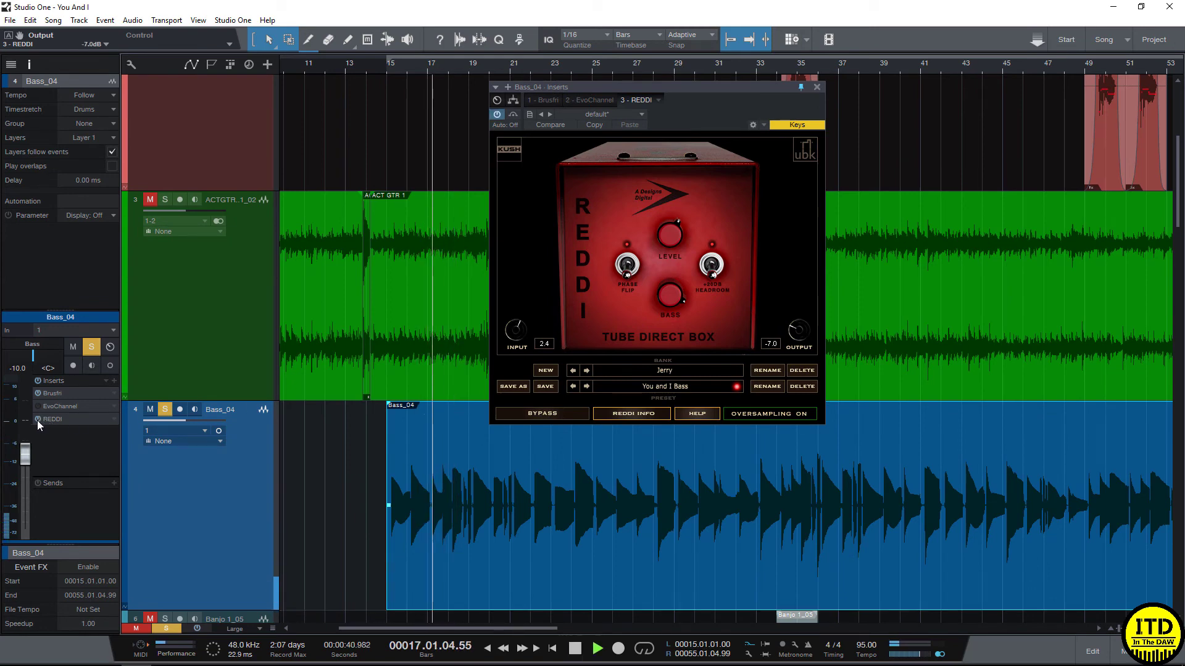
Unsolo Bass_04 and replay the full mix from early in bar 17, toggling REDDI's bypass on and off during playback, and stop with it active.
{"action": "left_click", "coordinate": [167, 409]}
{"action": "key", "text": "space"}
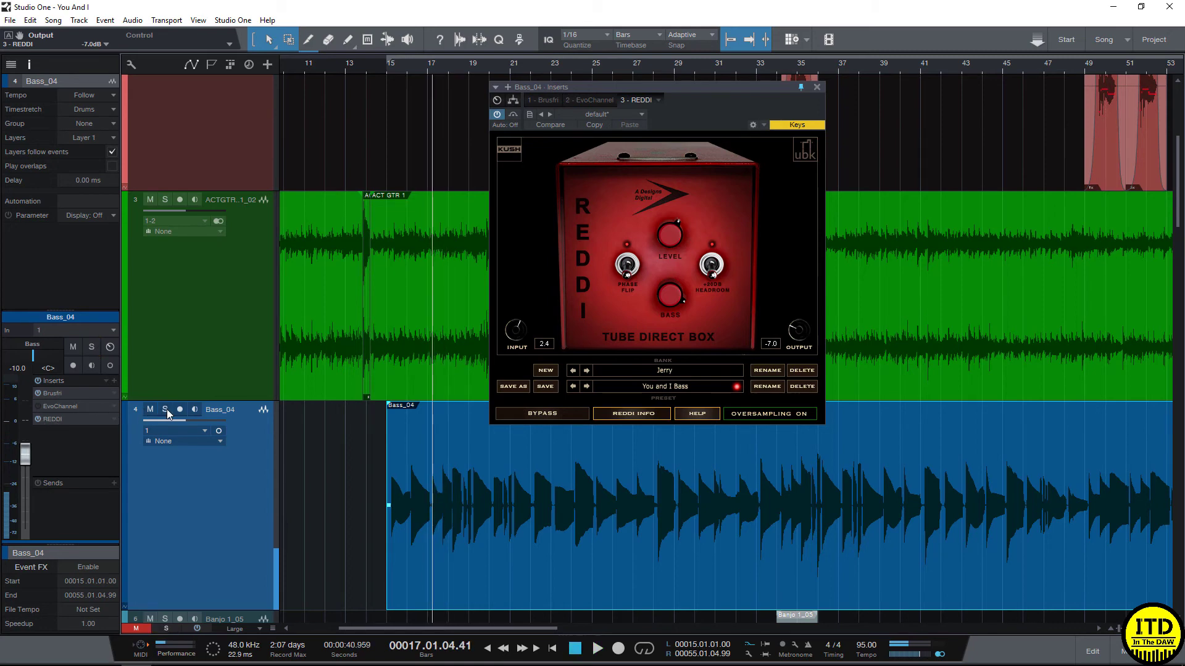
{"action": "key", "text": "space"}
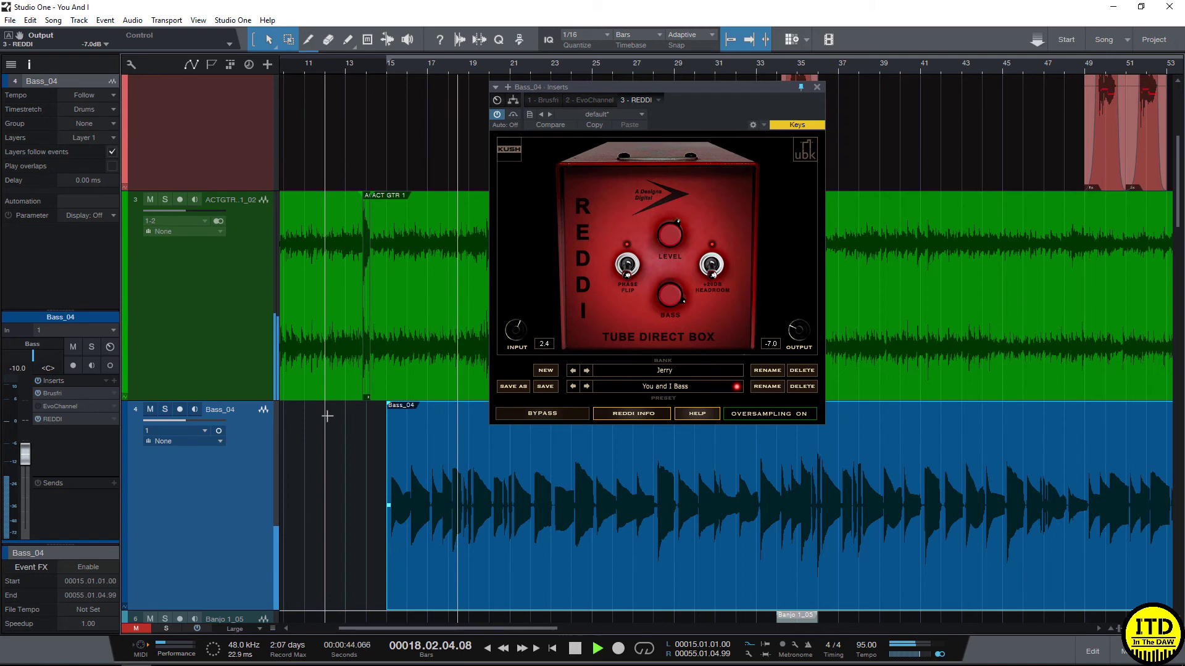
{"action": "key", "text": "space"}
{"action": "key", "text": "space"}
{"action": "left_click", "coordinate": [524, 414]}
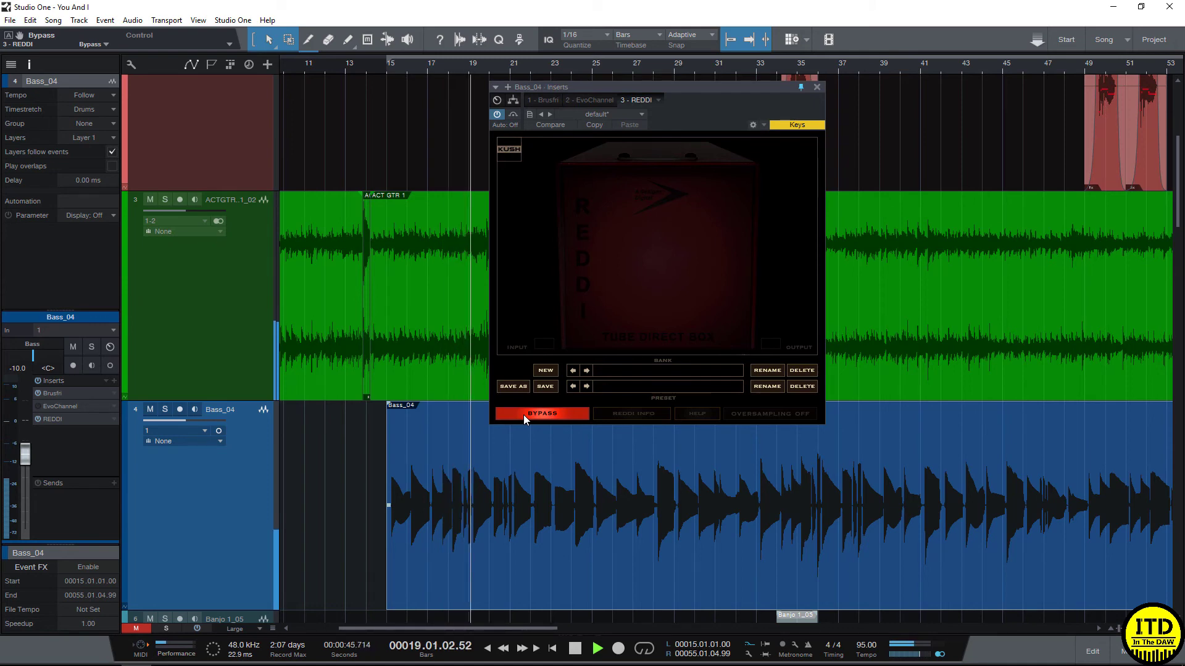
{"action": "left_click", "coordinate": [523, 414]}
{"action": "key", "text": "space"}
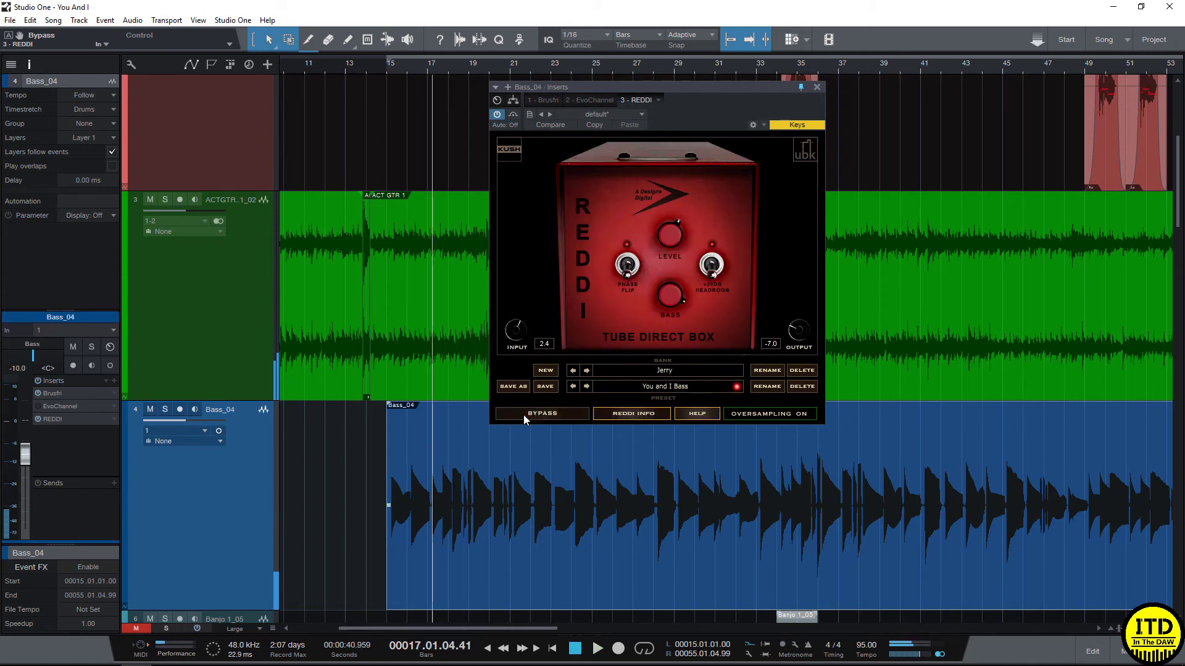